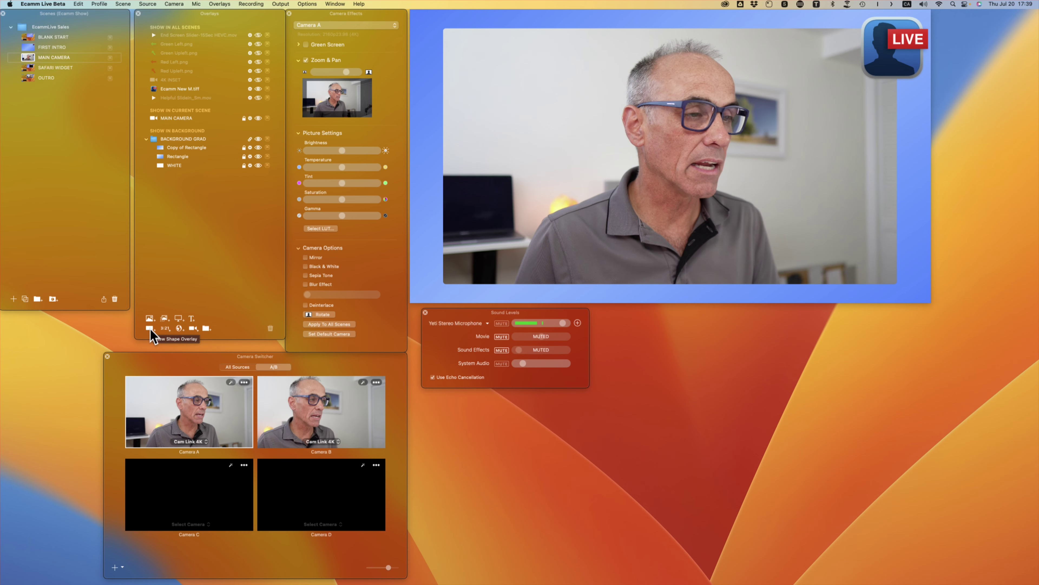
# Add a rectangle shape overlay to the current scene and place it over the wall beside the presenter's head
pyautogui.click(159, 377)
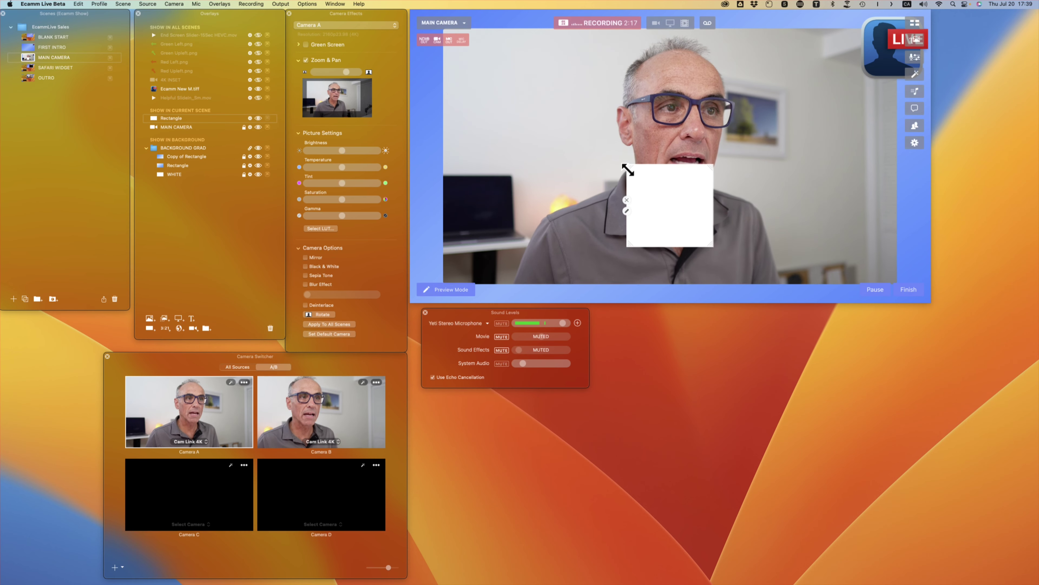
pyautogui.moveTo(679, 199); pyautogui.dragTo(559, 101)
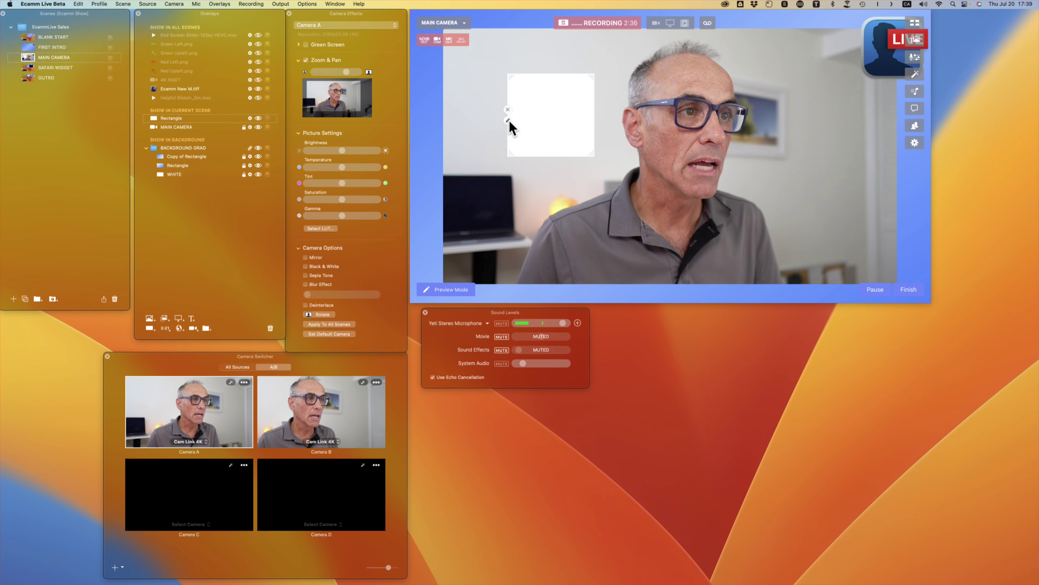
pyautogui.click(508, 120)
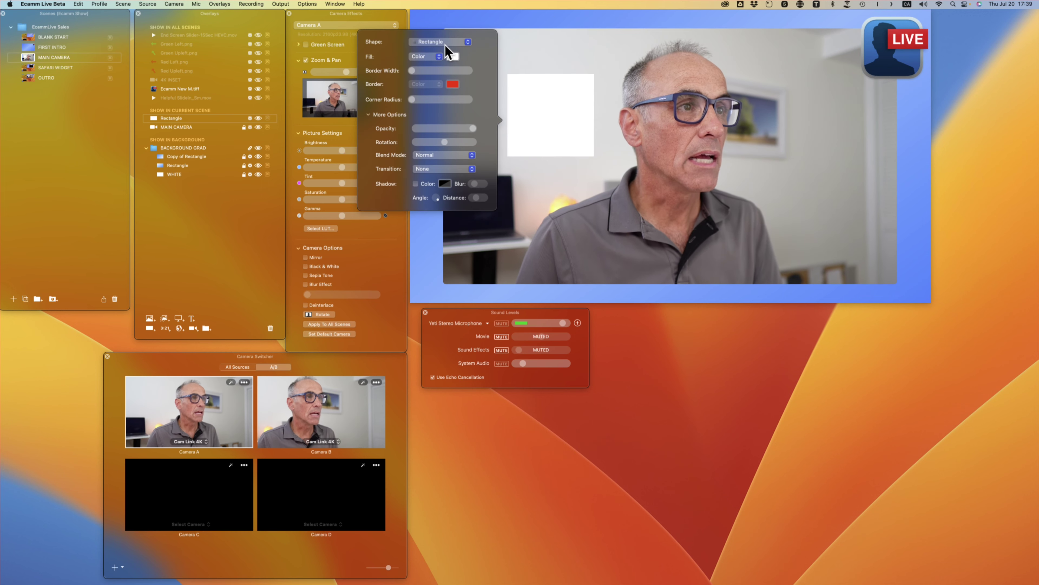
pyautogui.click(468, 43)
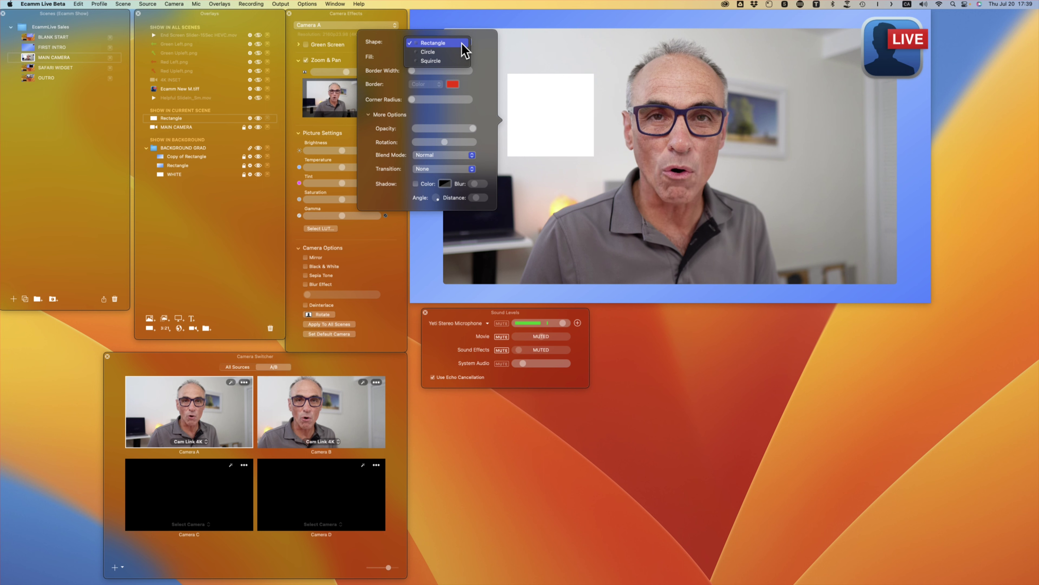
pyautogui.click(463, 43)
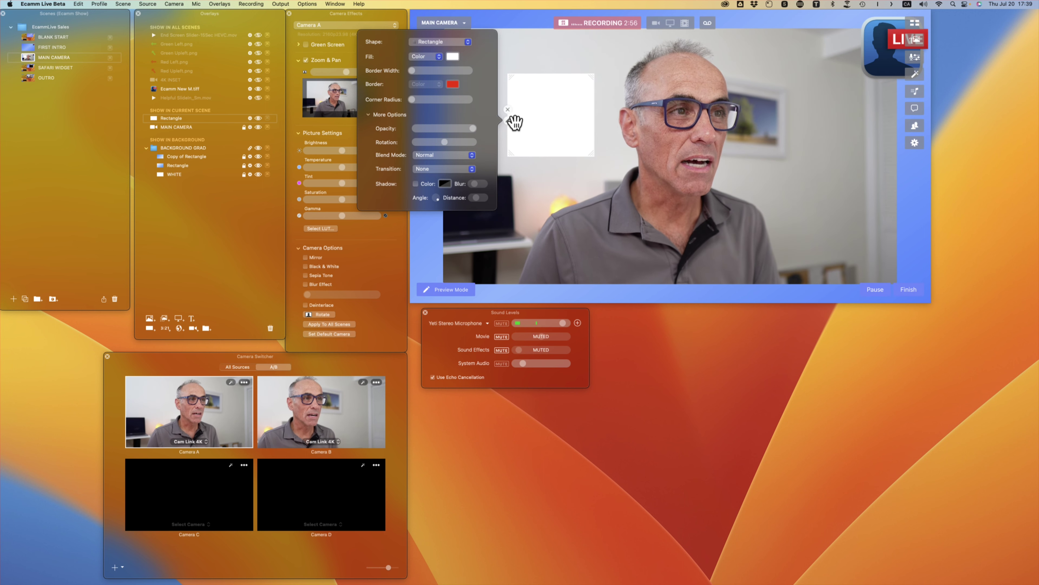
pyautogui.click(509, 120)
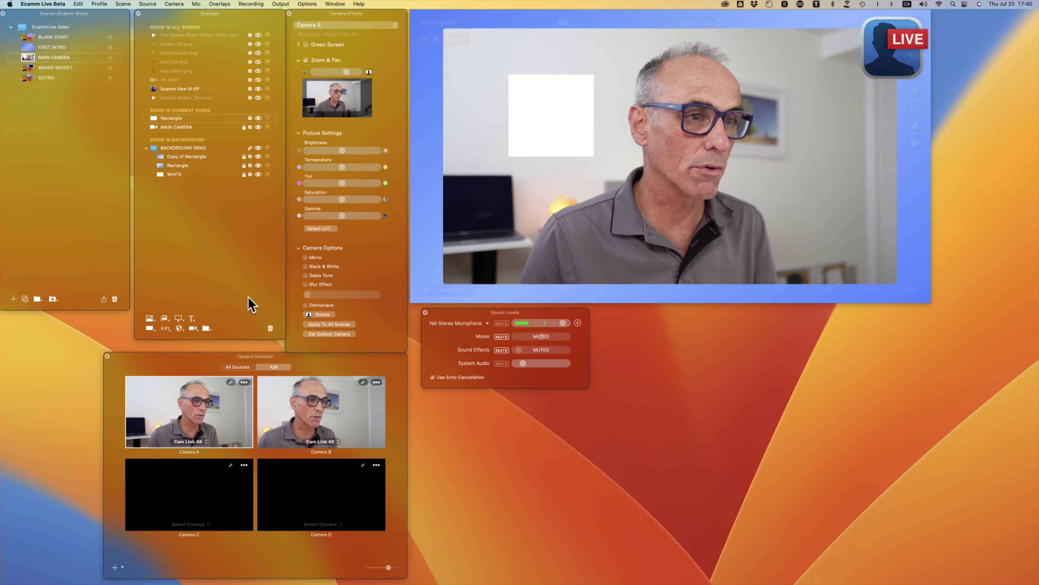
# Launch Free Ruler and align the rulers' zero points with the upper-left corner of the white rectangle
pyautogui.moveTo(1, 475)
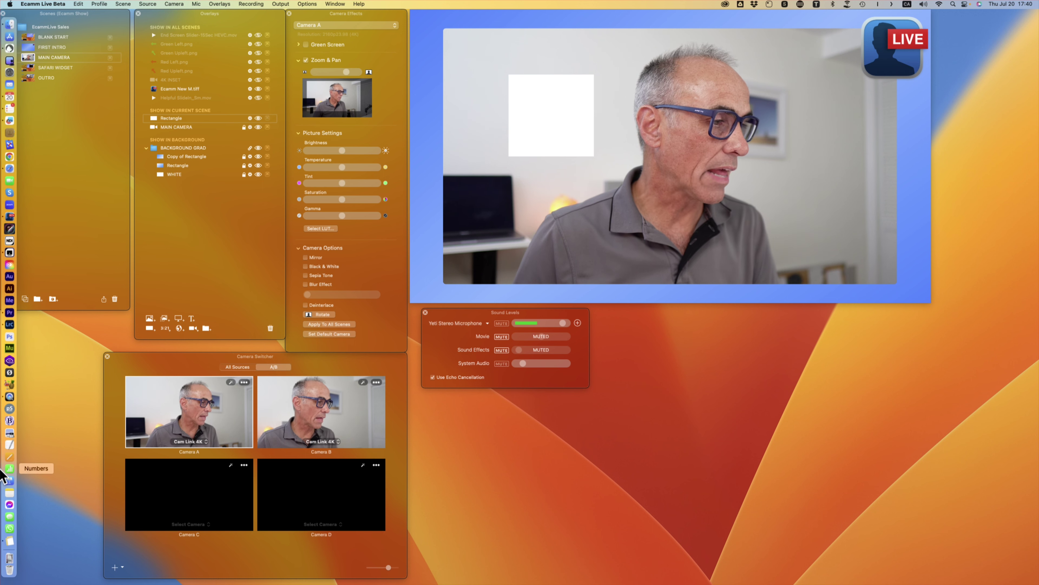
pyautogui.click(9, 542)
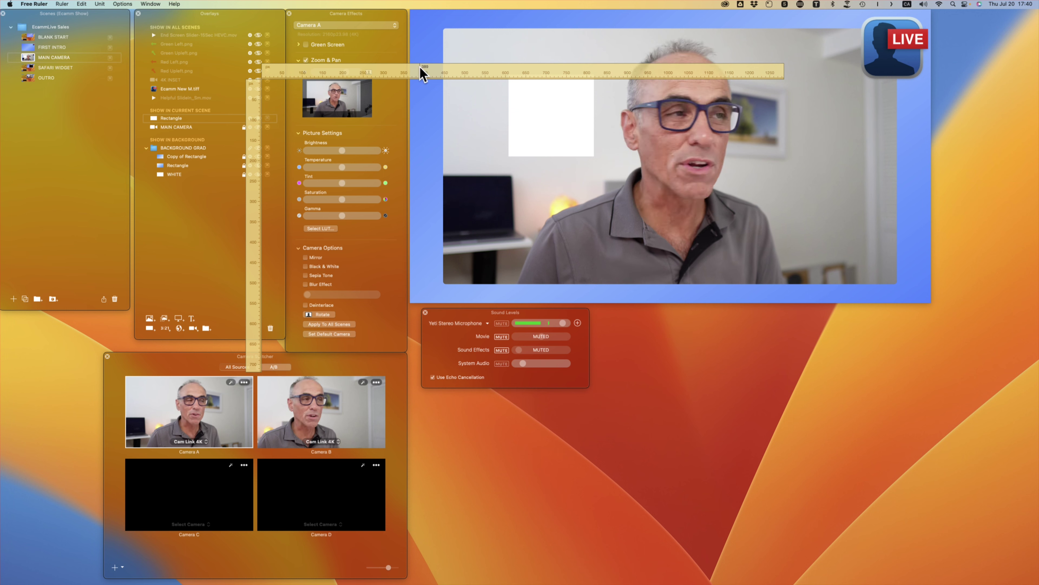
pyautogui.moveTo(410, 71); pyautogui.dragTo(473, 65)
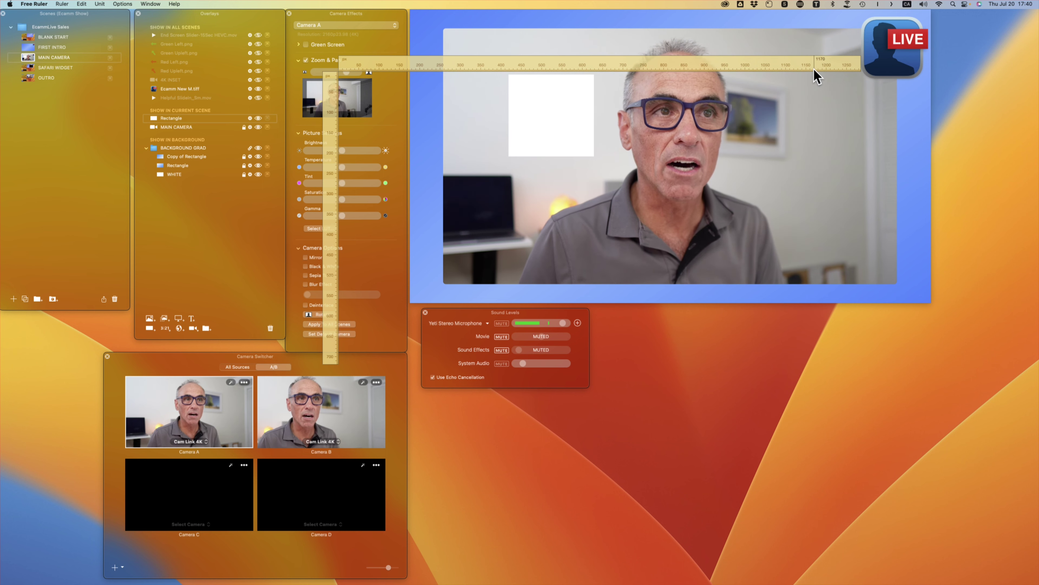
pyautogui.moveTo(453, 66); pyautogui.dragTo(622, 68)
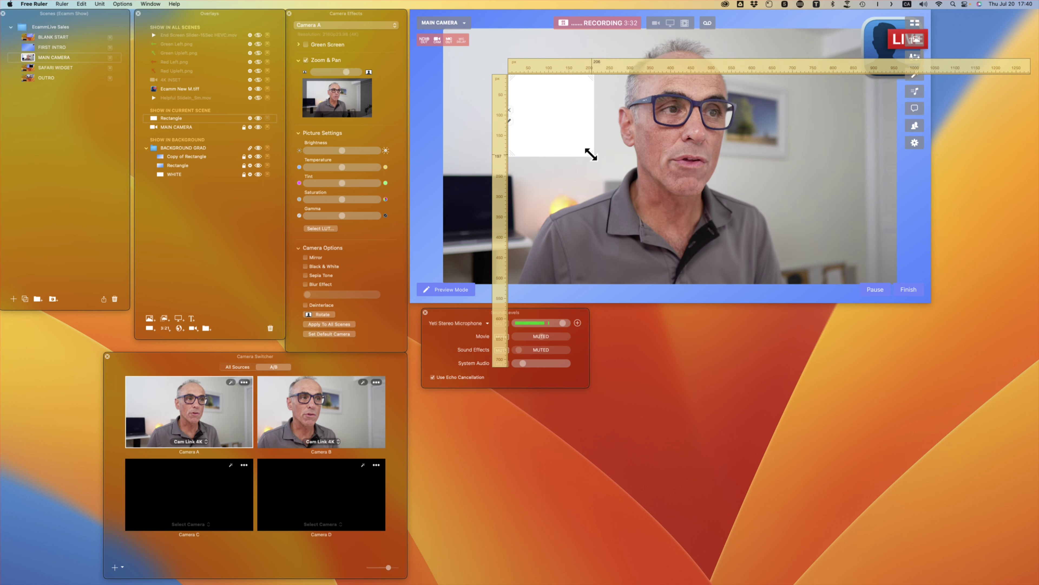
# Resize the rectangle against the rulers to a square of about 200 by 200 pixels and quit Free Ruler
pyautogui.moveTo(591, 154); pyautogui.dragTo(609, 222)
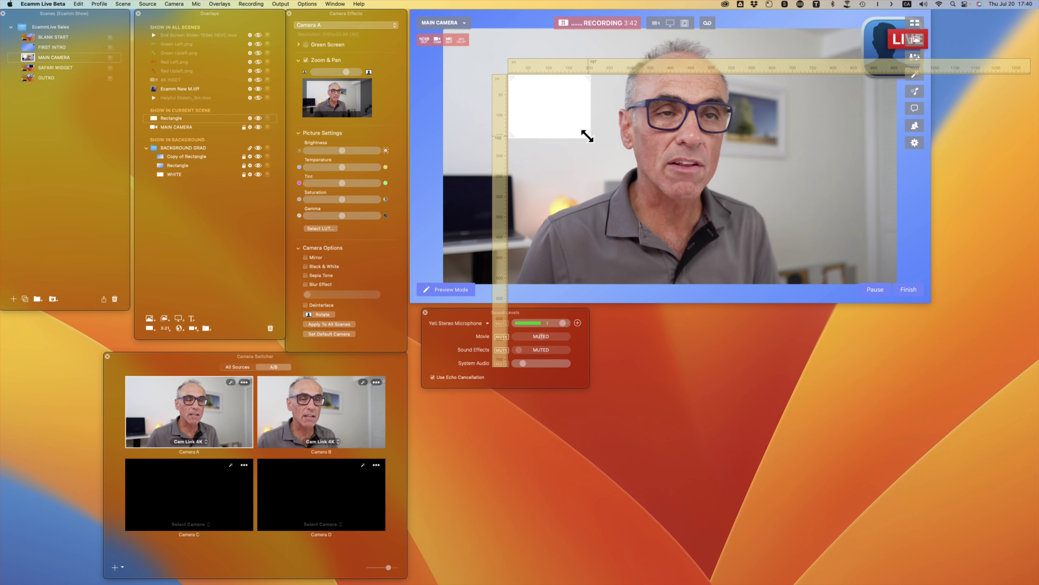
pyautogui.moveTo(588, 138); pyautogui.dragTo(587, 136)
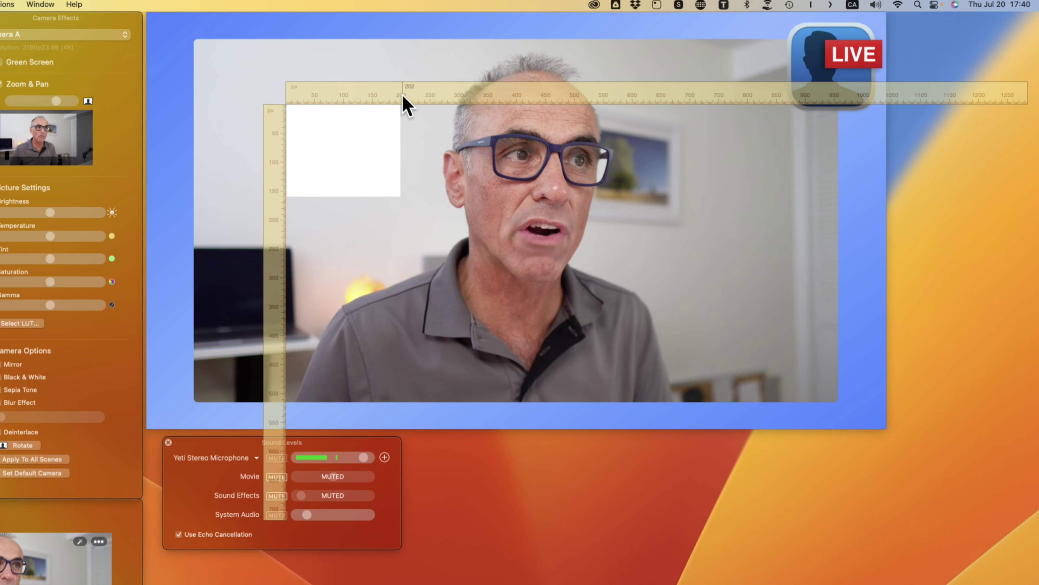
pyautogui.moveTo(257, 155)
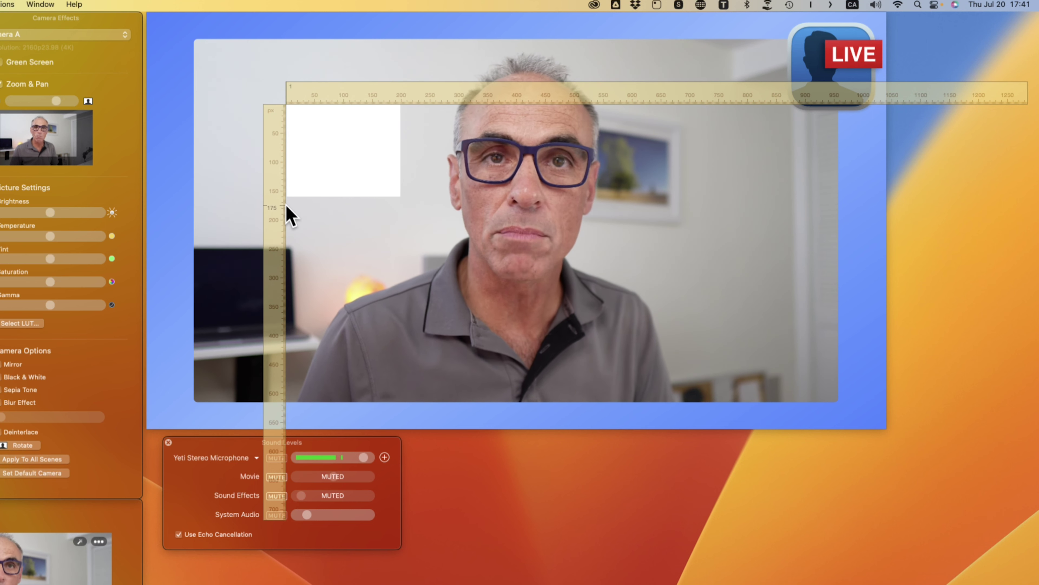
pyautogui.moveTo(362, 191)
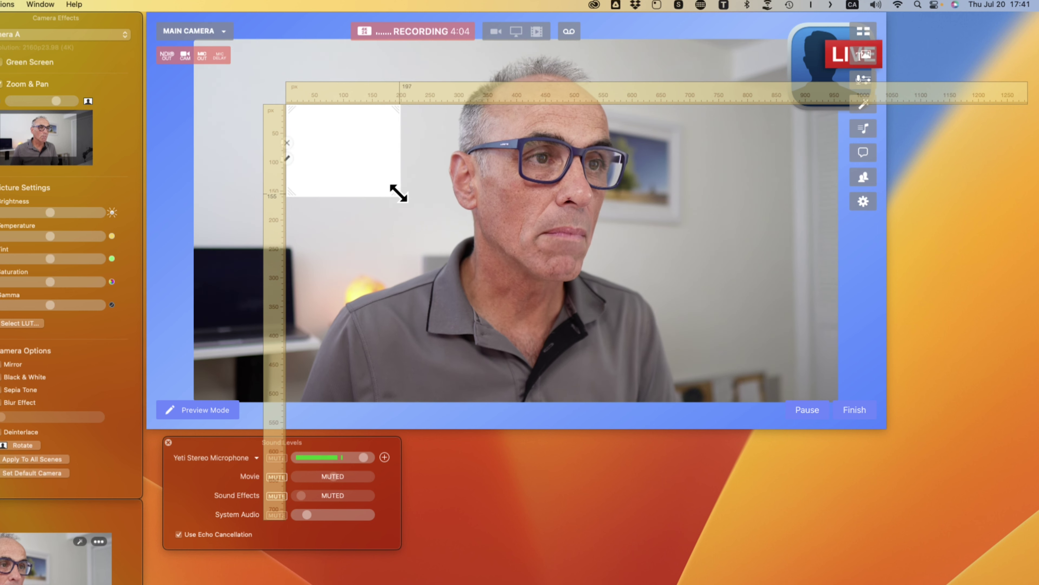
pyautogui.moveTo(398, 195)
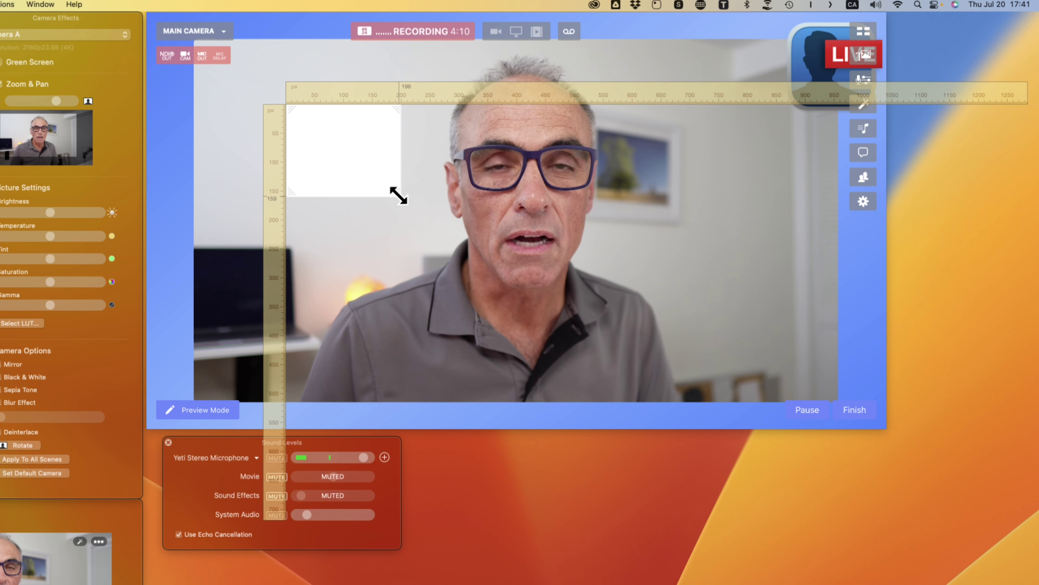
pyautogui.moveTo(398, 195); pyautogui.dragTo(401, 217)
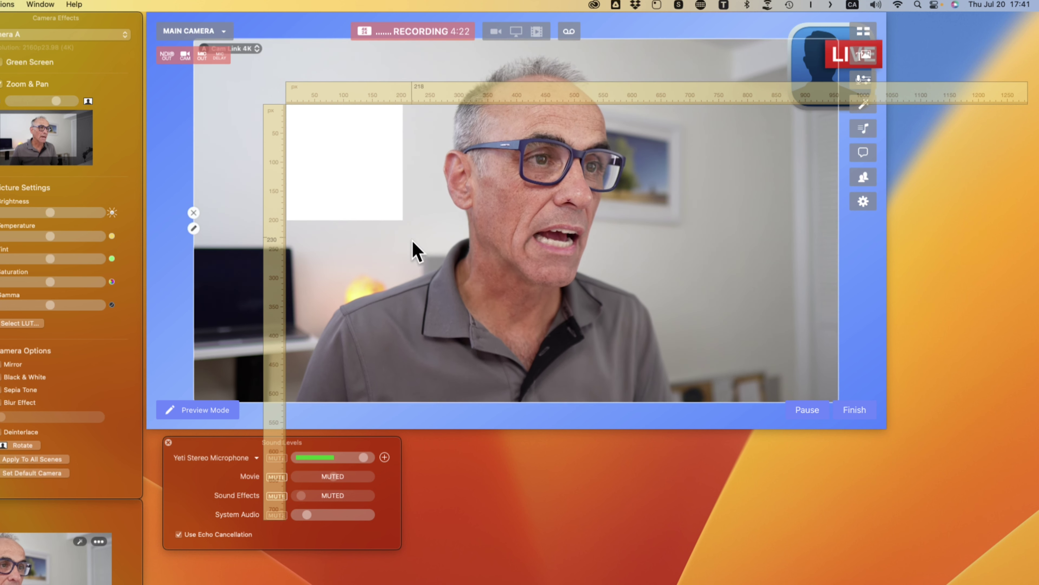
pyautogui.moveTo(399, 216); pyautogui.dragTo(404, 221)
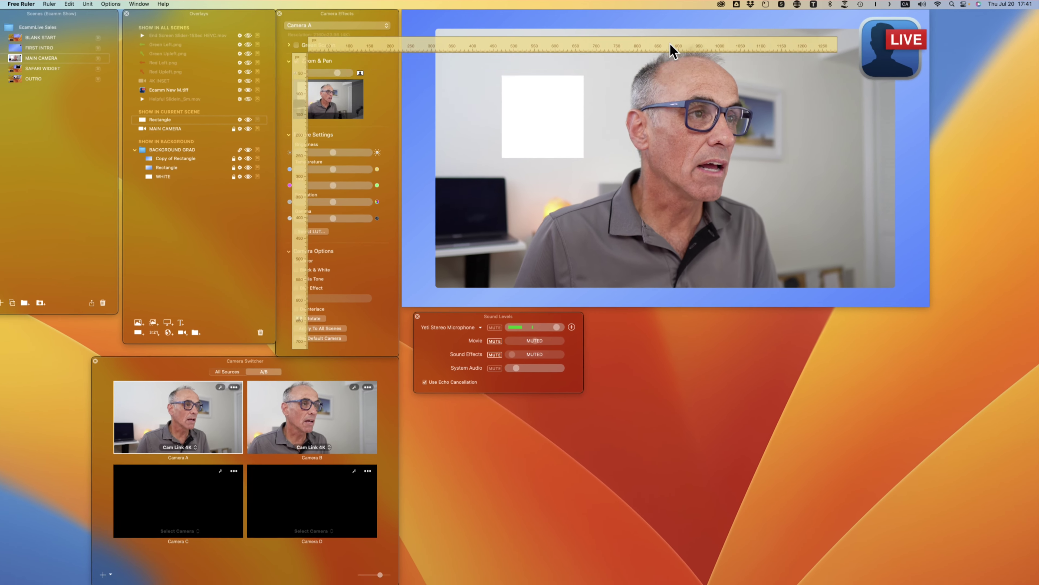
pyautogui.moveTo(673, 52); pyautogui.dragTo(615, 52)
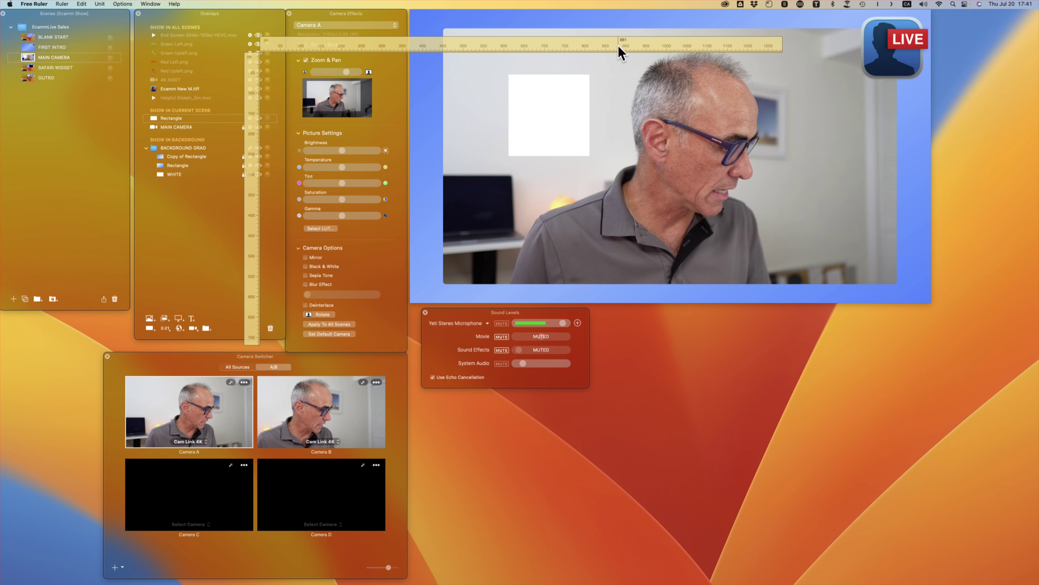
pyautogui.press('super+q')
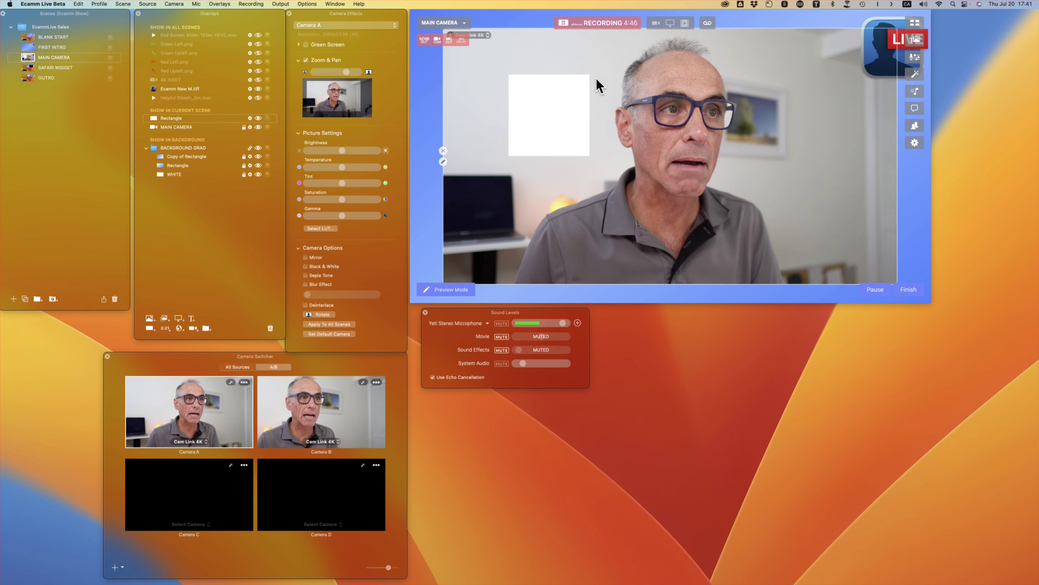
# Enlarge the white square proportionally and shift it slightly up and away from the presenter's face
pyautogui.moveTo(589, 155)
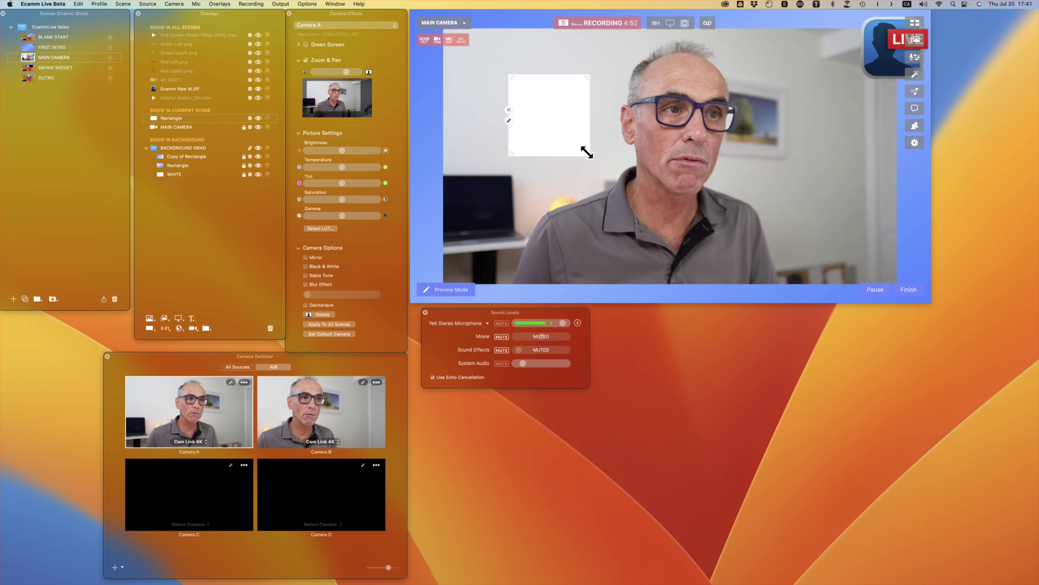
pyautogui.moveTo(585, 153); pyautogui.dragTo(602, 138)
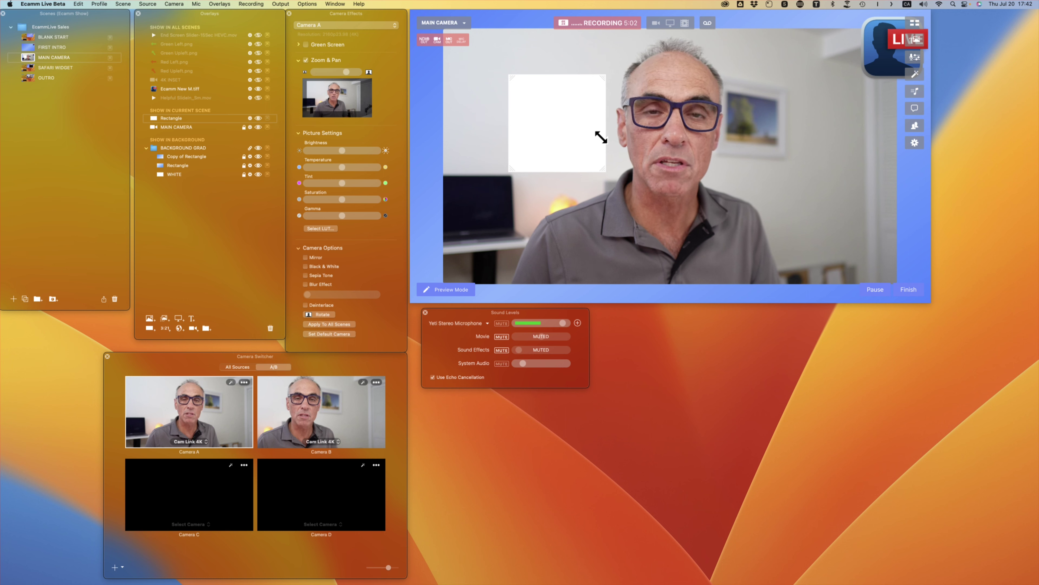
pyautogui.moveTo(572, 122); pyautogui.dragTo(550, 111)
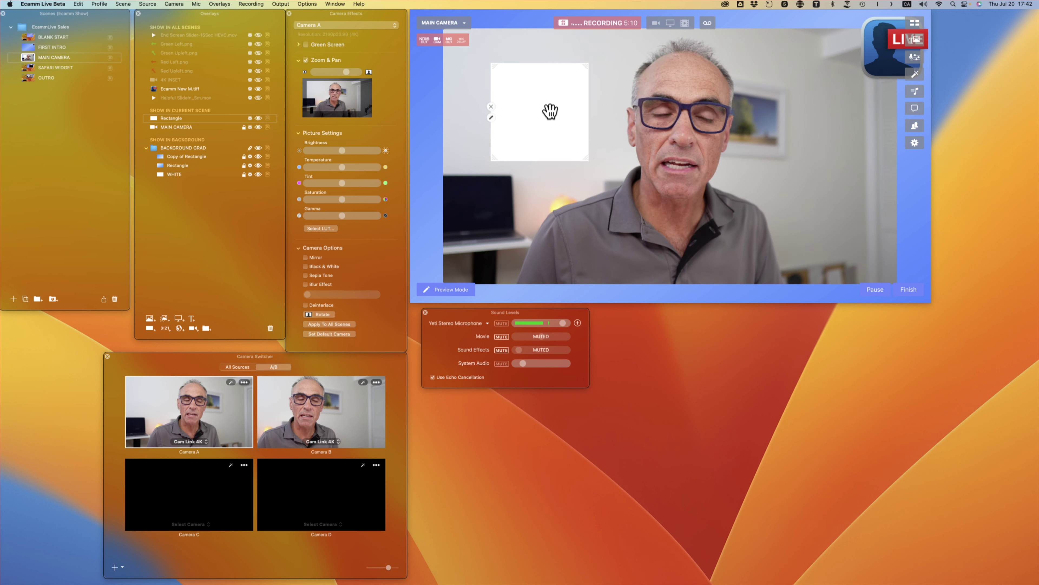
# Keep the shape type as Rectangle and give the white square a thin red border
pyautogui.click(491, 117)
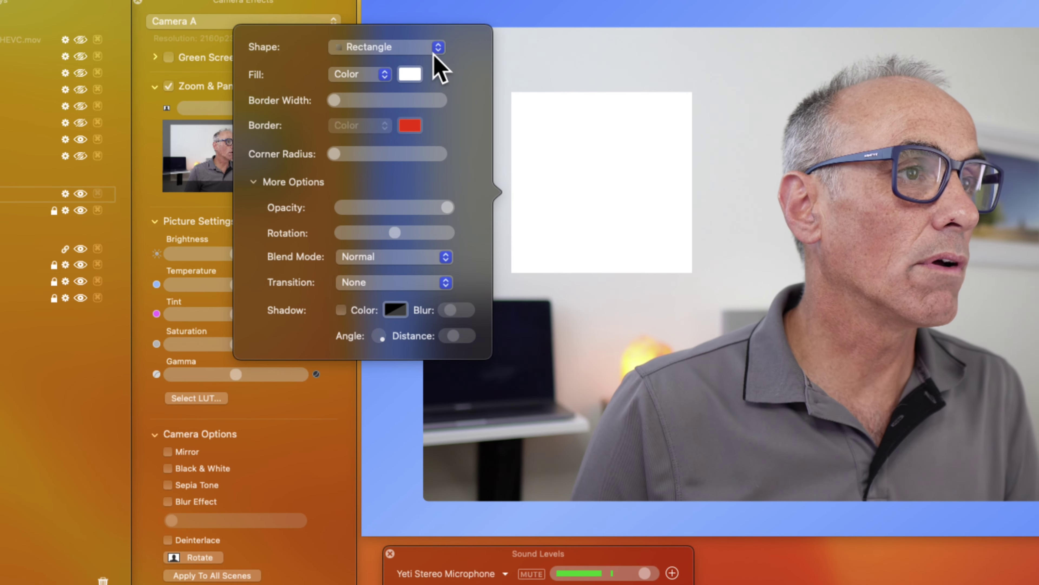
pyautogui.click(437, 51)
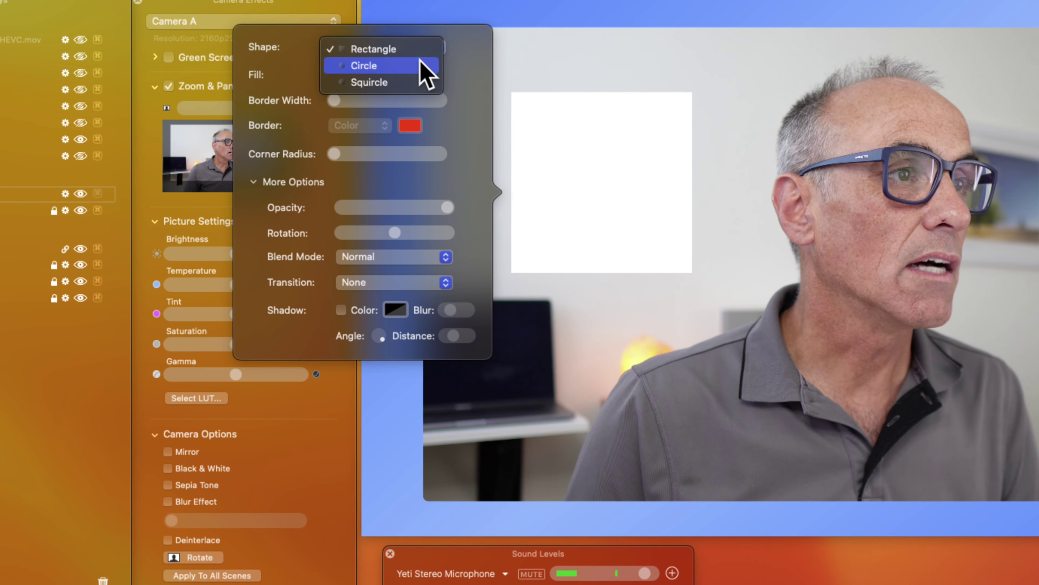
pyautogui.click(476, 65)
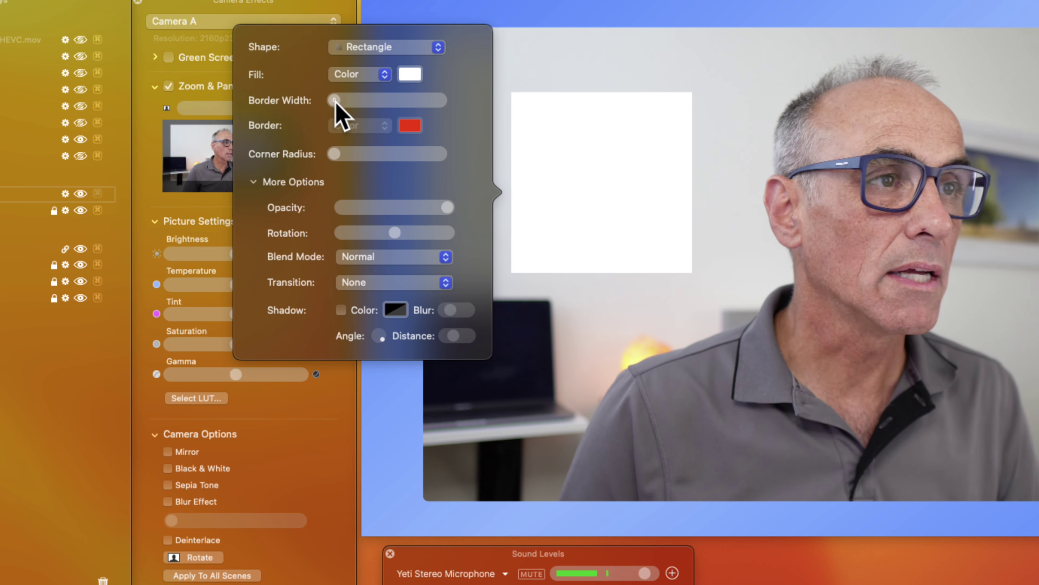
pyautogui.moveTo(335, 101); pyautogui.dragTo(343, 102)
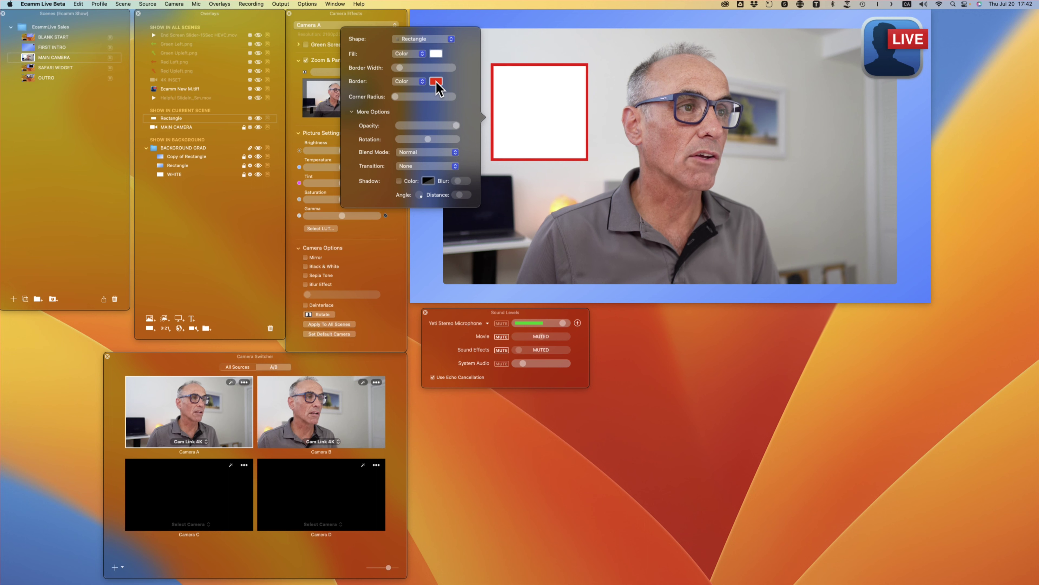
# Inspect the border color as HSB sliders in the color picker and close it without changing the color
pyautogui.click(436, 82)
pyautogui.moveTo(738, 109)
pyautogui.mouseDown()
pyautogui.moveTo(718, 139)
pyautogui.moveTo(854, 168)
pyautogui.moveTo(854, 110)
pyautogui.mouseUp()
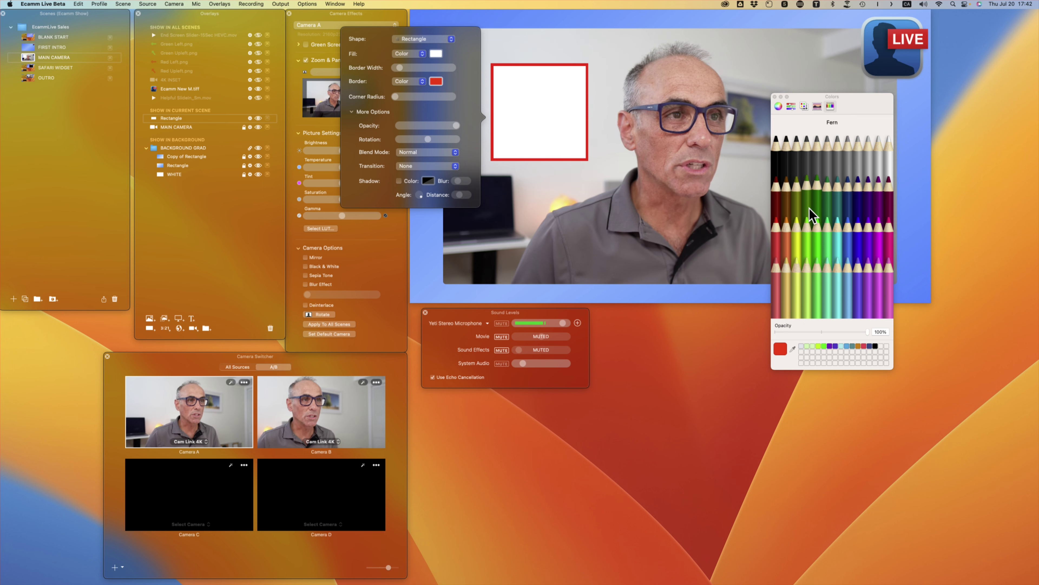
pyautogui.click(792, 107)
pyautogui.click(804, 123)
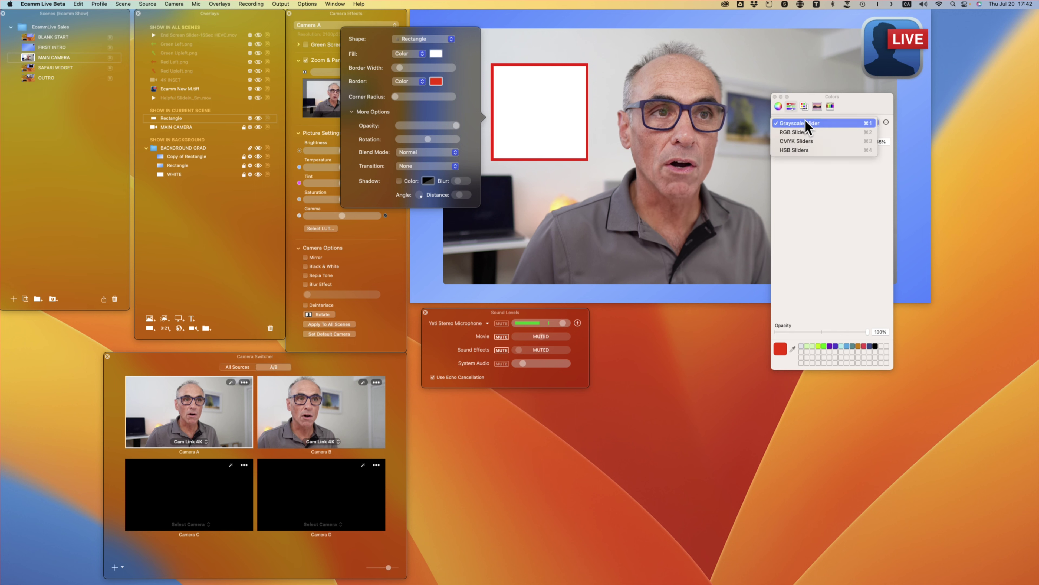
pyautogui.click(808, 156)
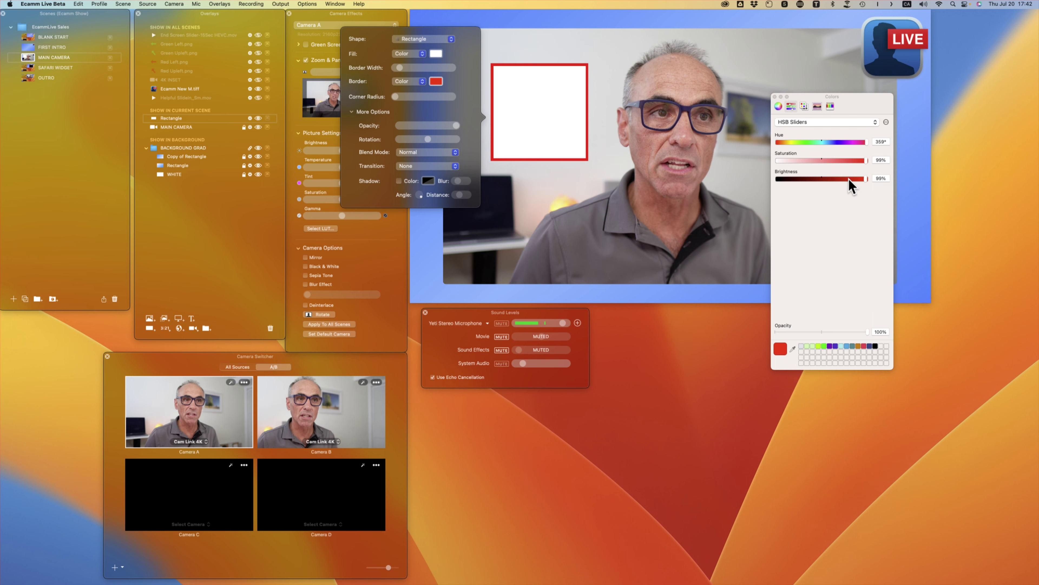
pyautogui.moveTo(572, 110)
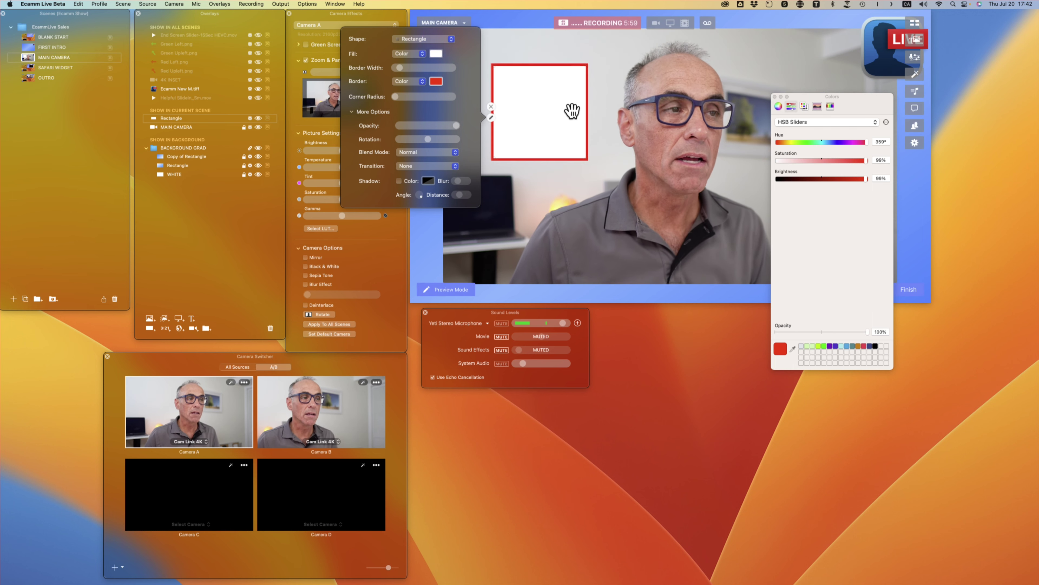
pyautogui.click(775, 97)
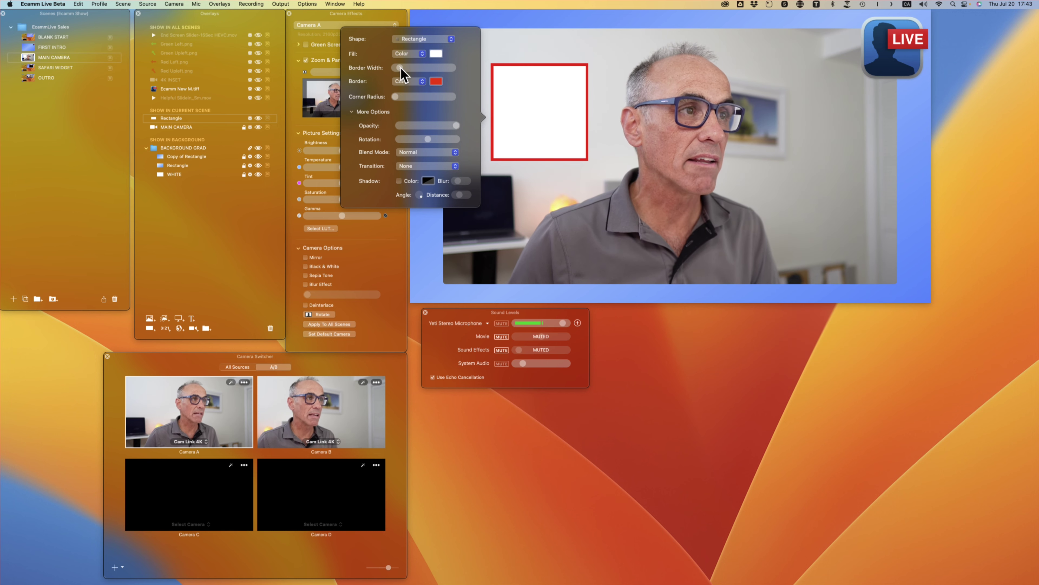
# Widen the square's red border slightly and set its fill to None
pyautogui.moveTo(401, 69)
pyautogui.mouseDown()
pyautogui.moveTo(428, 69)
pyautogui.moveTo(401, 69)
pyautogui.mouseUp()
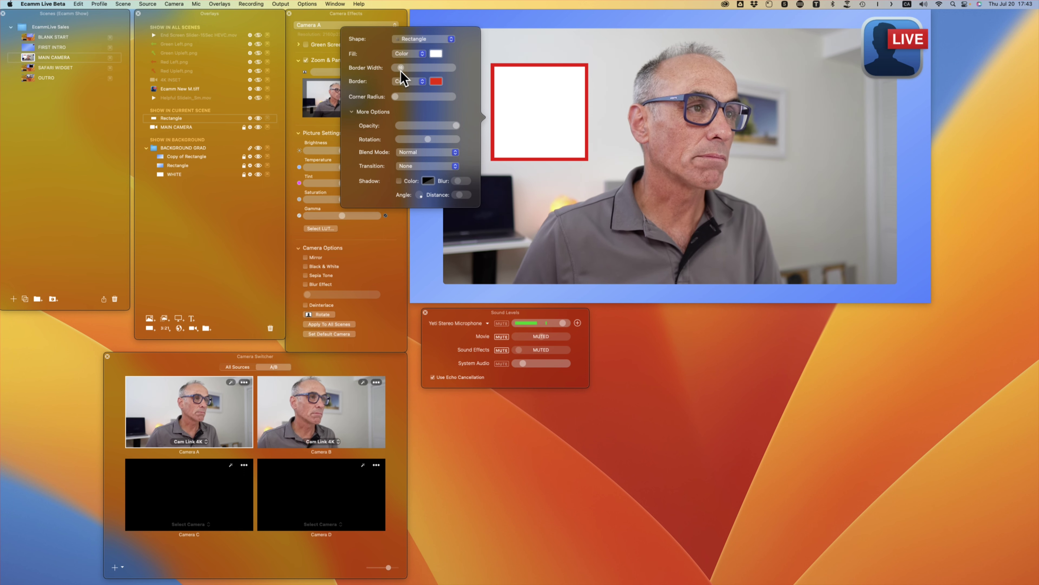
pyautogui.moveTo(594, 133)
pyautogui.moveTo(586, 159)
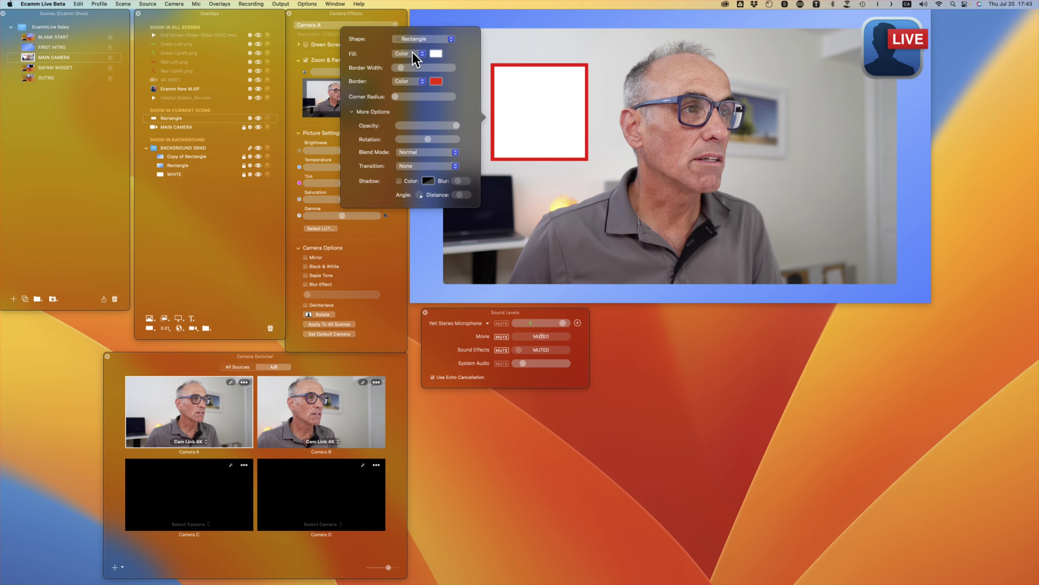
pyautogui.click(422, 54)
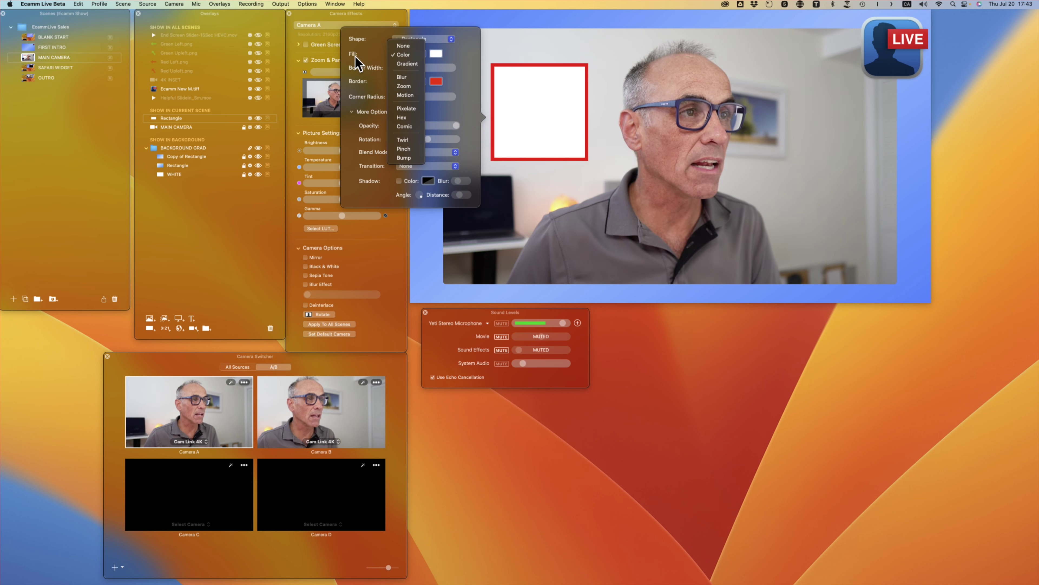
pyautogui.click(414, 48)
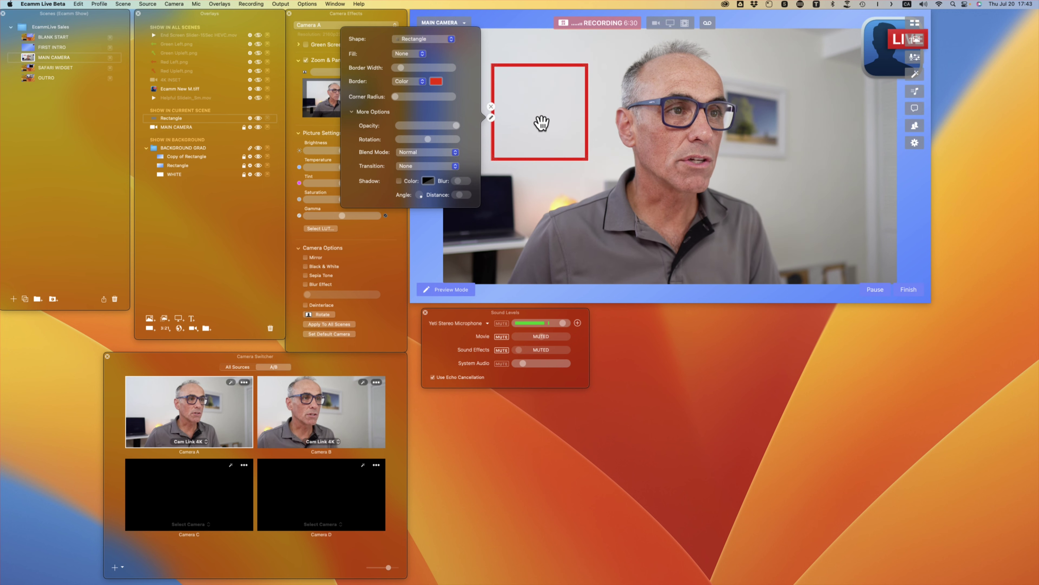
# Reposition the red-bordered square around the camera picture, settle it on the wall beside the presenter, and flatten it into a wide rectangle
pyautogui.moveTo(541, 123)
pyautogui.mouseDown()
pyautogui.moveTo(573, 124)
pyautogui.moveTo(616, 160)
pyautogui.moveTo(798, 179)
pyautogui.moveTo(821, 132)
pyautogui.moveTo(817, 147)
pyautogui.moveTo(573, 139)
pyautogui.moveTo(555, 114)
pyautogui.mouseUp()
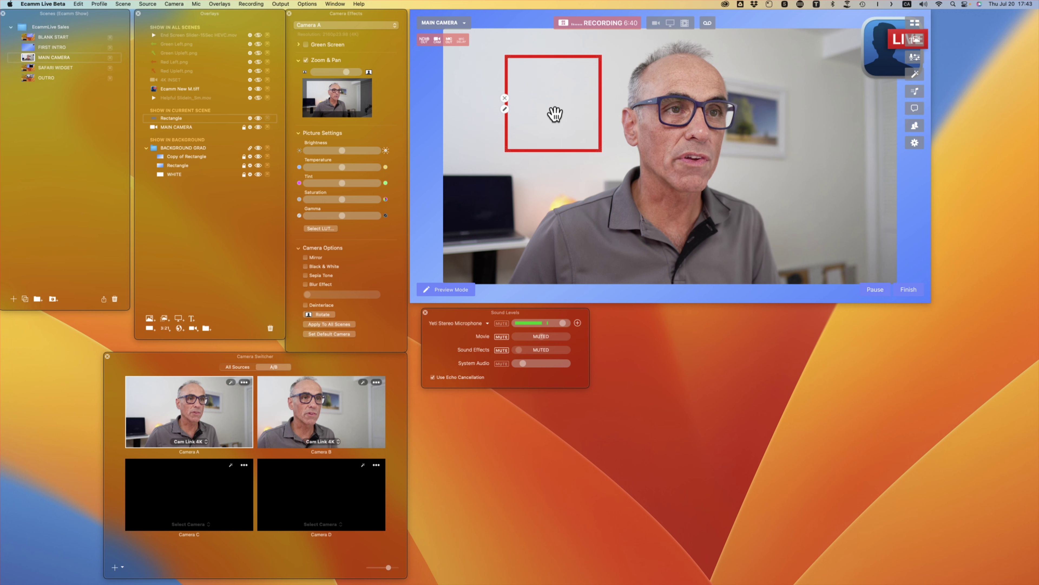
pyautogui.moveTo(555, 115); pyautogui.dragTo(756, 133)
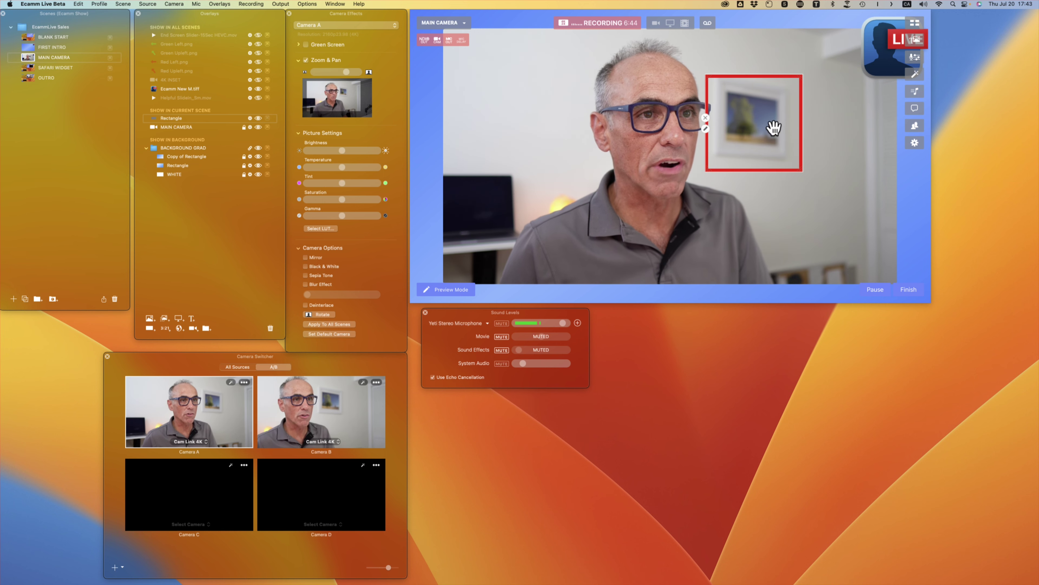
pyautogui.moveTo(766, 139); pyautogui.dragTo(525, 132)
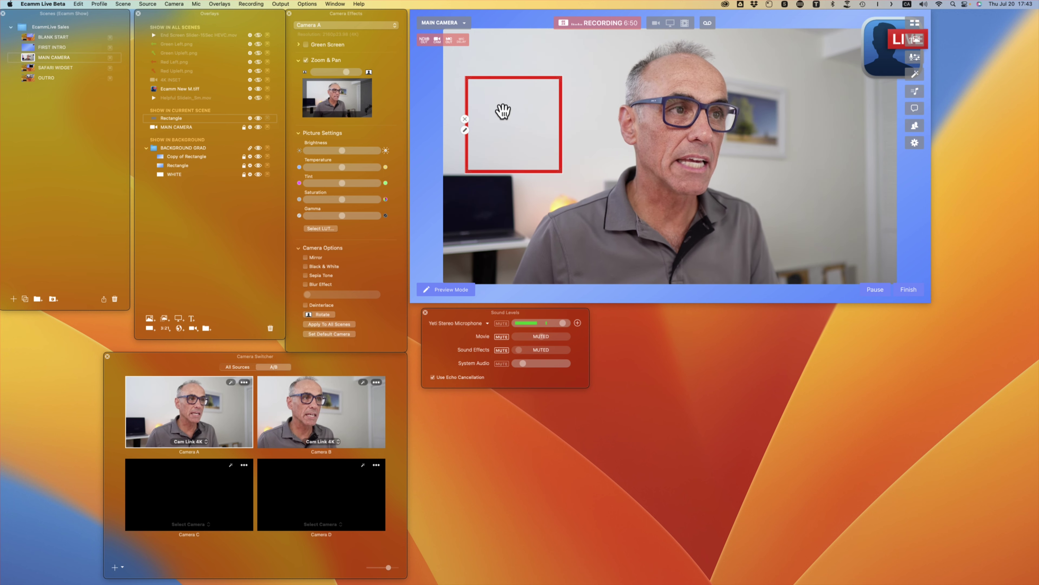
pyautogui.moveTo(503, 110); pyautogui.dragTo(524, 100)
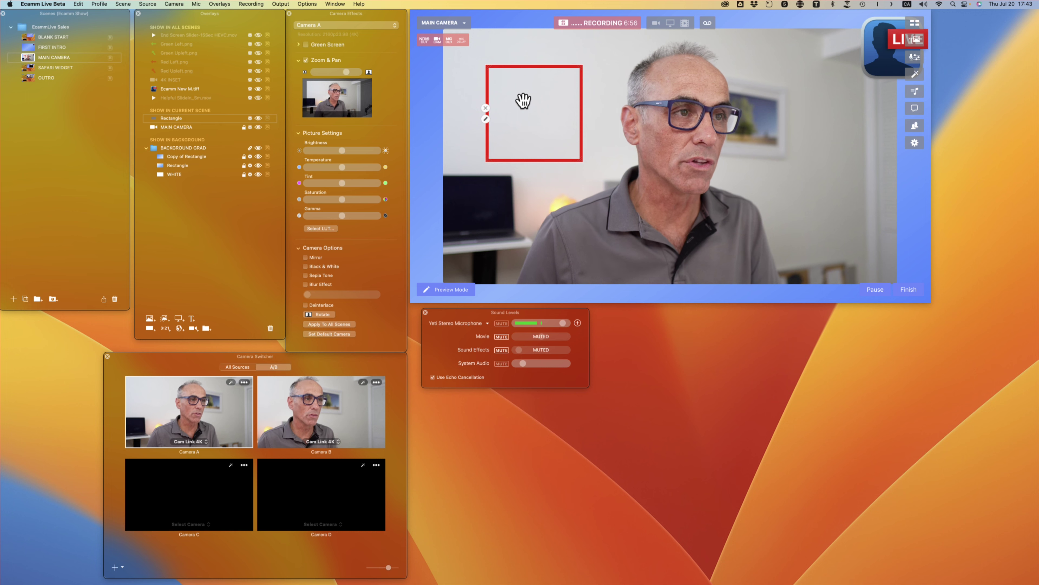
pyautogui.moveTo(581, 160); pyautogui.dragTo(583, 102)
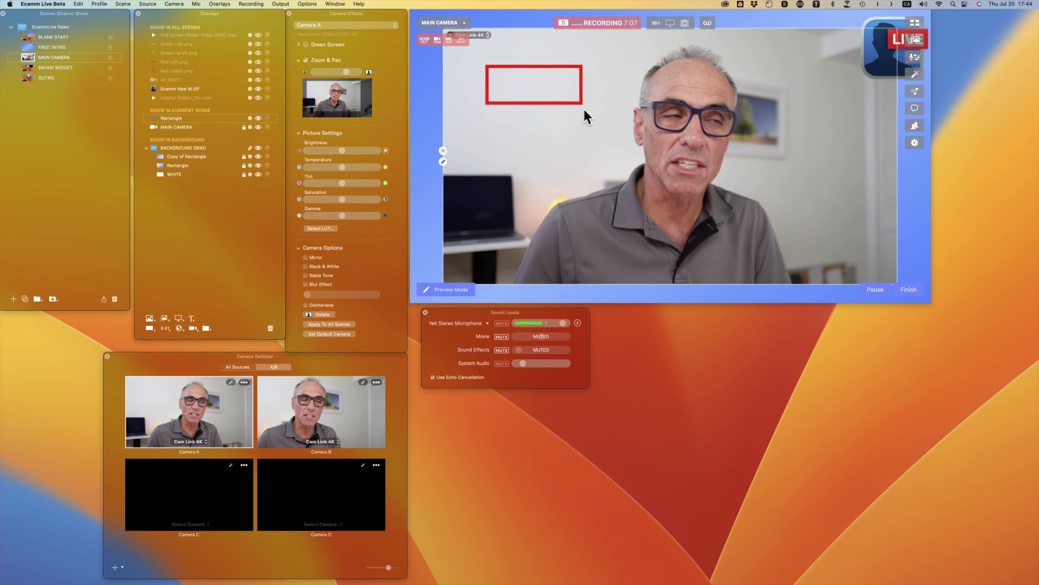
# Review the fill types available for the red-bordered rectangle
pyautogui.click(486, 90)
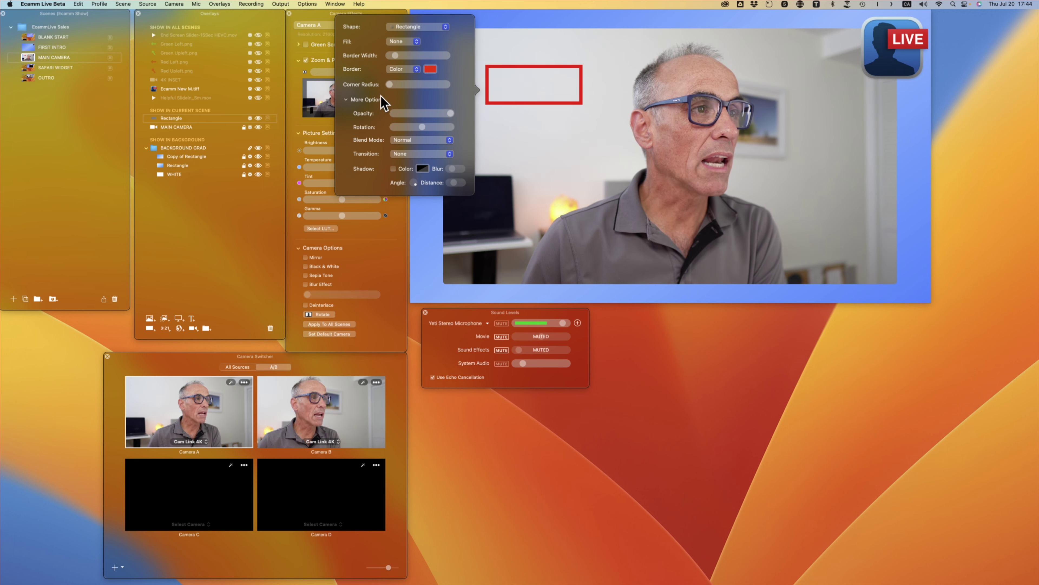
pyautogui.click(416, 41)
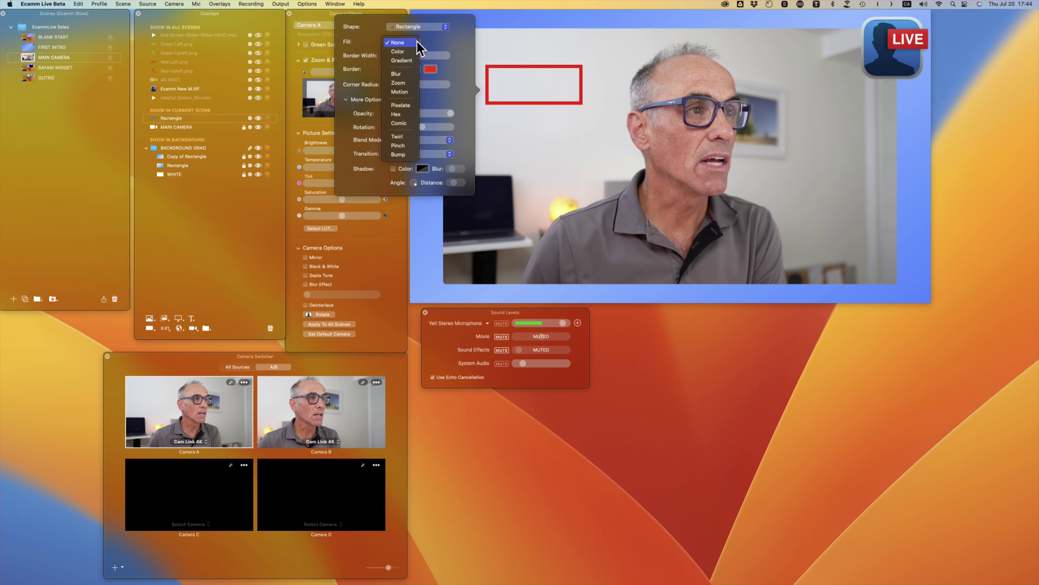
pyautogui.click(418, 42)
pyautogui.click(417, 42)
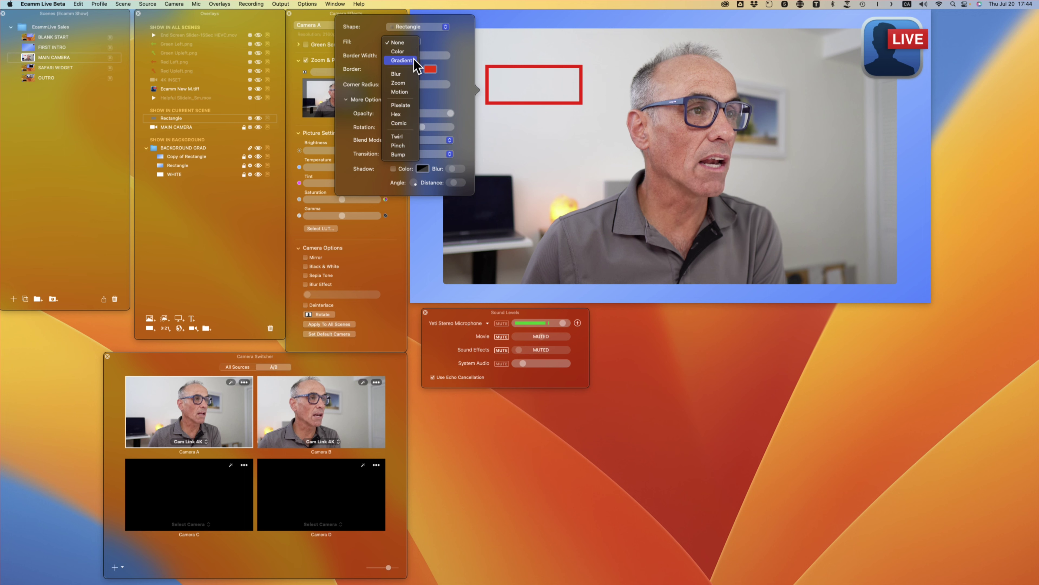
pyautogui.click(528, 84)
pyautogui.click(529, 80)
# Enlarge the red-bordered rectangle into a near-square frame and place it over the presenter's face
pyautogui.moveTo(578, 102); pyautogui.dragTo(618, 188)
pyautogui.moveTo(560, 135); pyautogui.dragTo(688, 149)
# Set the frame's fill to Blur, adjust the blur amount, and make its red border thicker
pyautogui.click(617, 145)
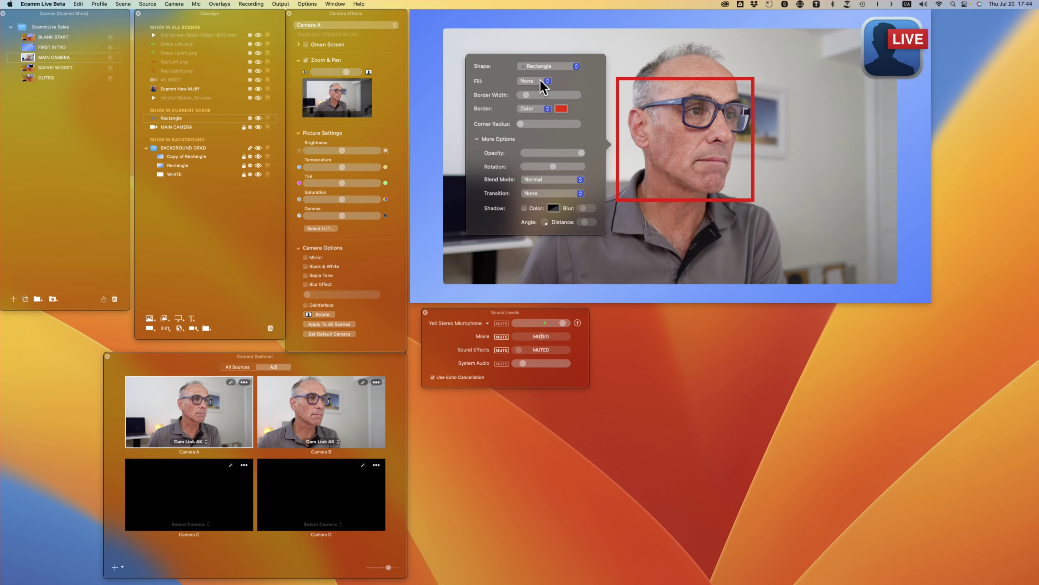
pyautogui.click(541, 81)
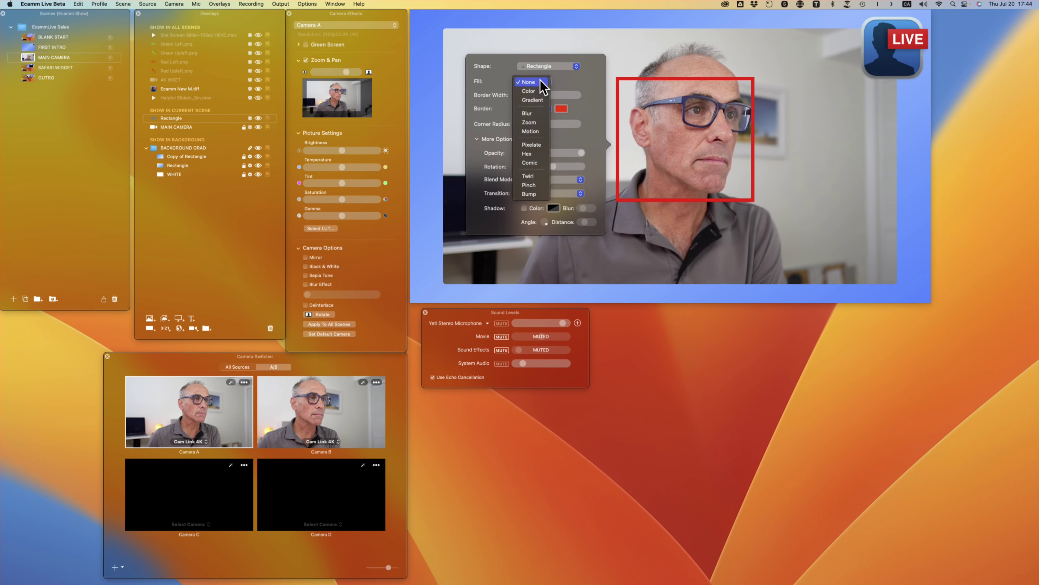
pyautogui.click(530, 113)
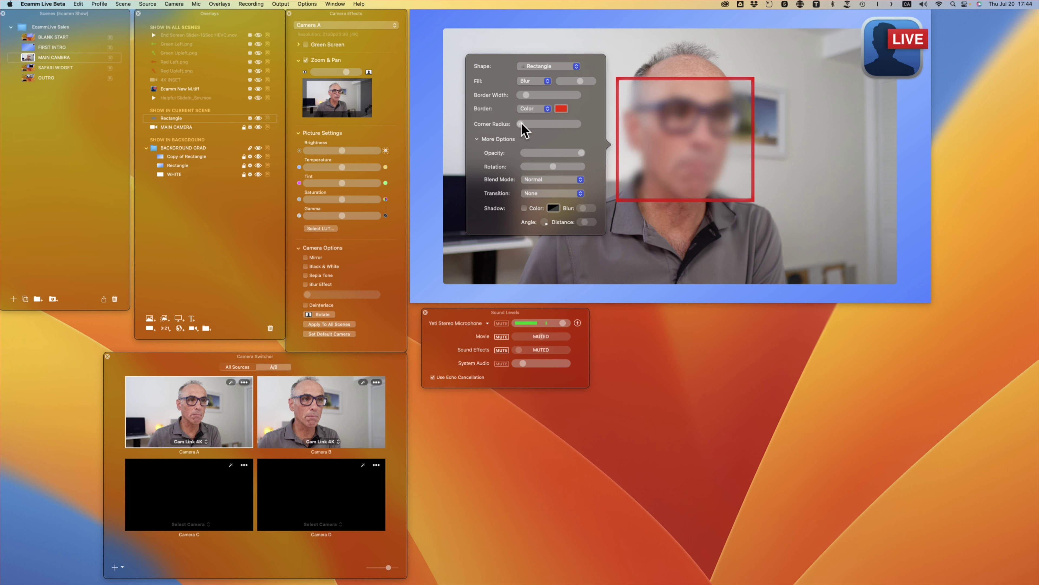
pyautogui.moveTo(526, 95)
pyautogui.mouseDown()
pyautogui.moveTo(540, 96)
pyautogui.moveTo(532, 95)
pyautogui.mouseUp()
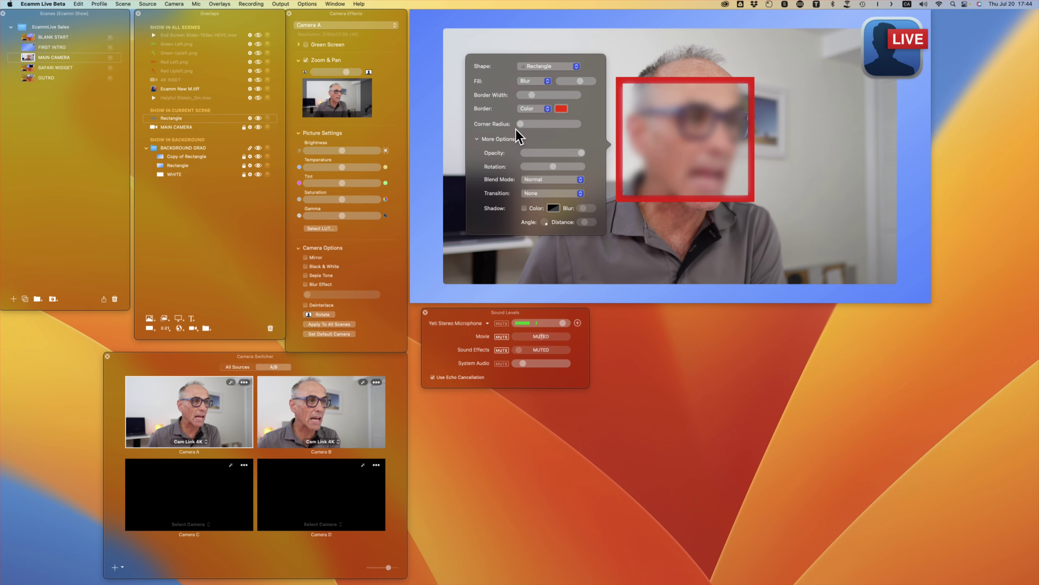
pyautogui.moveTo(584, 82)
pyautogui.mouseDown()
pyautogui.moveTo(593, 81)
pyautogui.moveTo(579, 83)
pyautogui.mouseUp()
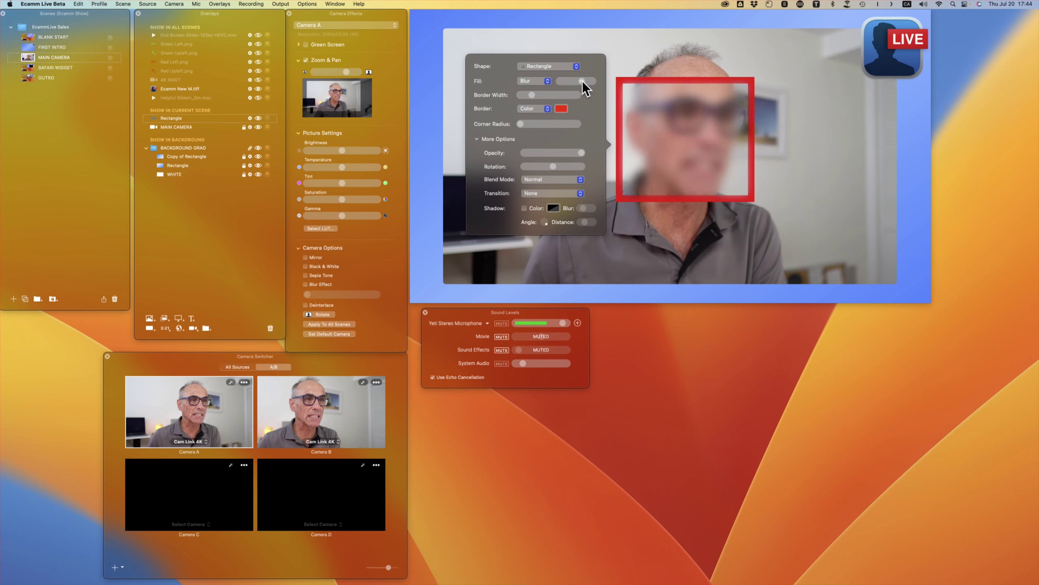
# Try the Zoom fill and the Motion fill on the frame over the presenter's face
pyautogui.click(549, 82)
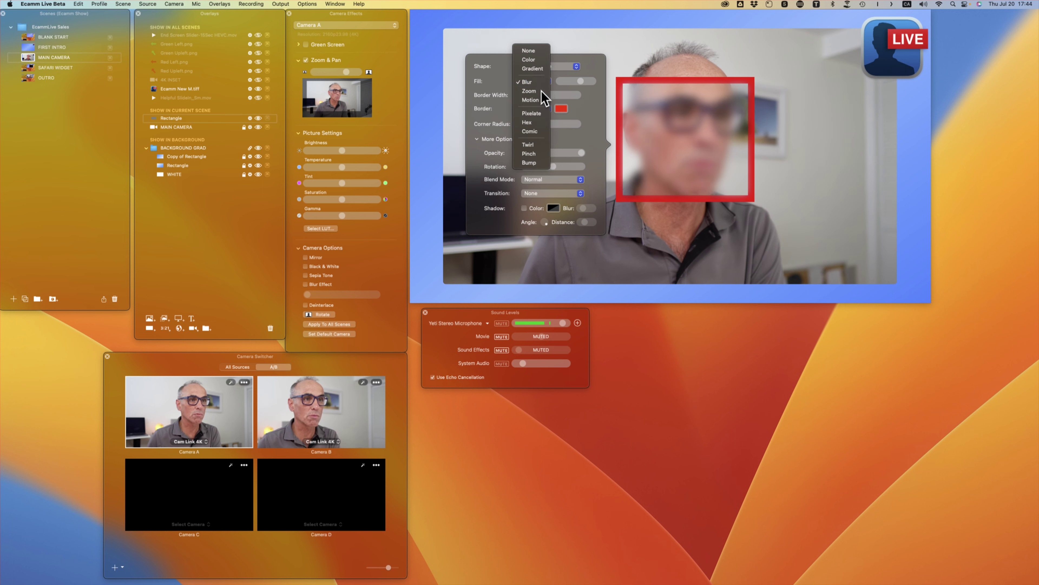
pyautogui.click(529, 91)
pyautogui.click(545, 81)
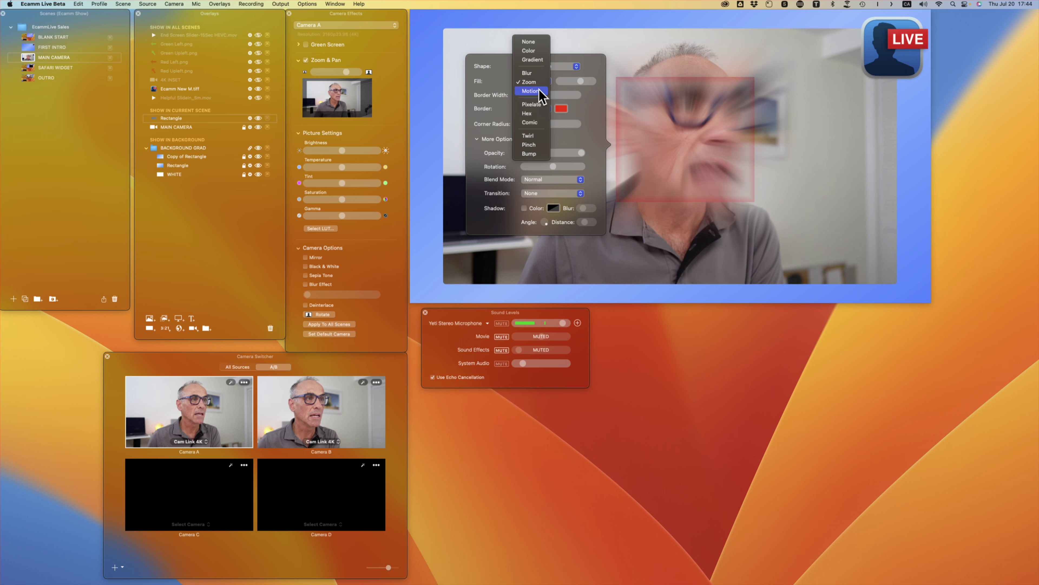
pyautogui.click(530, 91)
pyautogui.moveTo(576, 85)
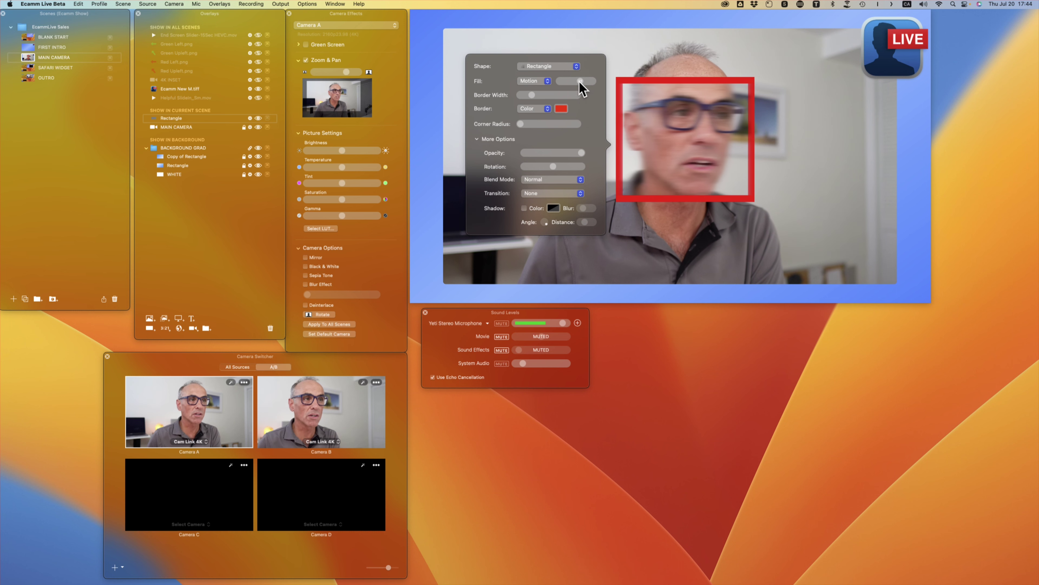
# Switch the frame's fill to Pixelate, compare it with Hex, and return to Pixelate
pyautogui.click(543, 81)
pyautogui.click(540, 100)
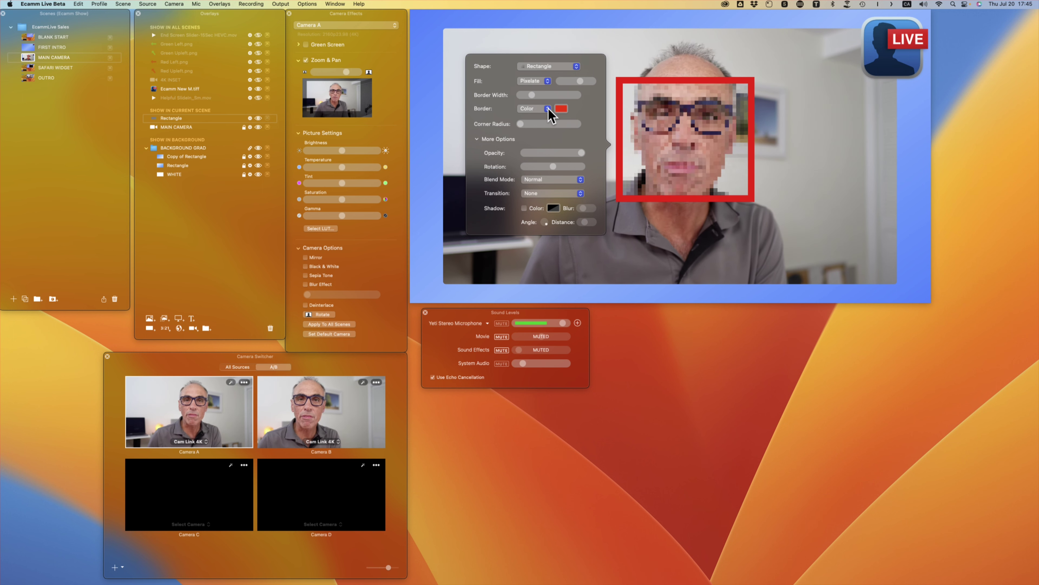
pyautogui.click(548, 80)
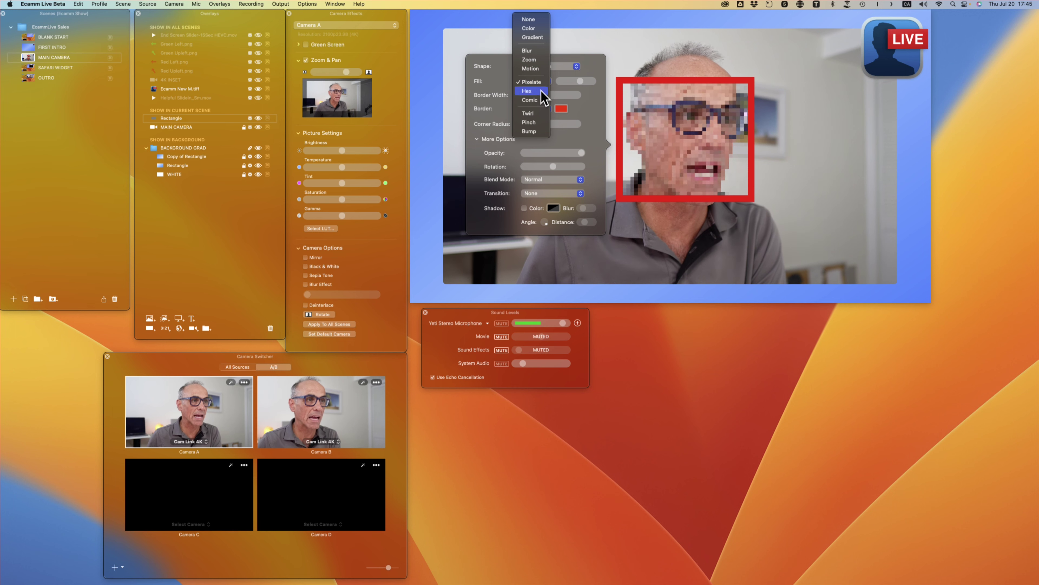
pyautogui.click(542, 92)
pyautogui.click(548, 81)
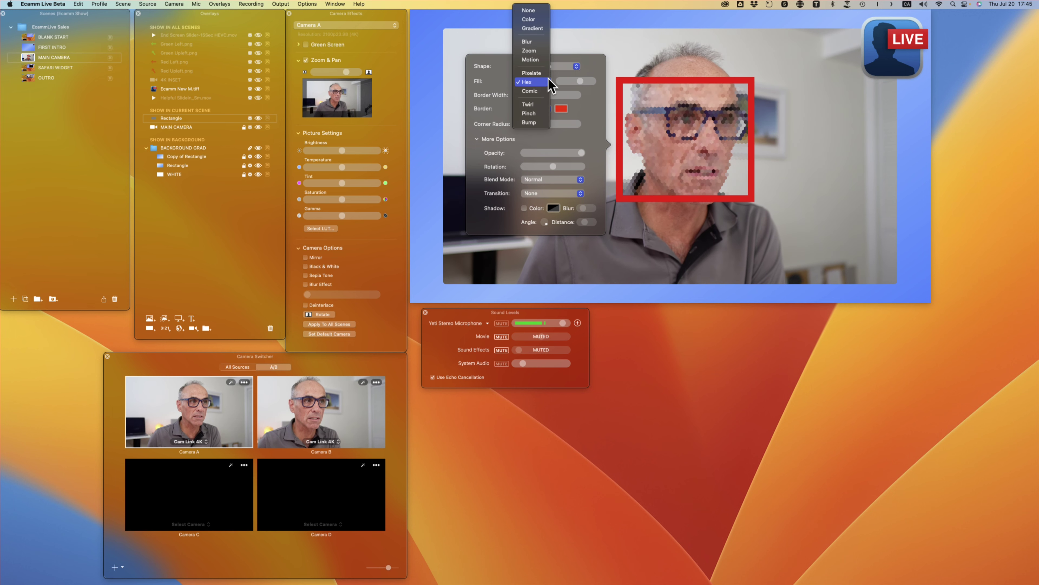
pyautogui.click(549, 72)
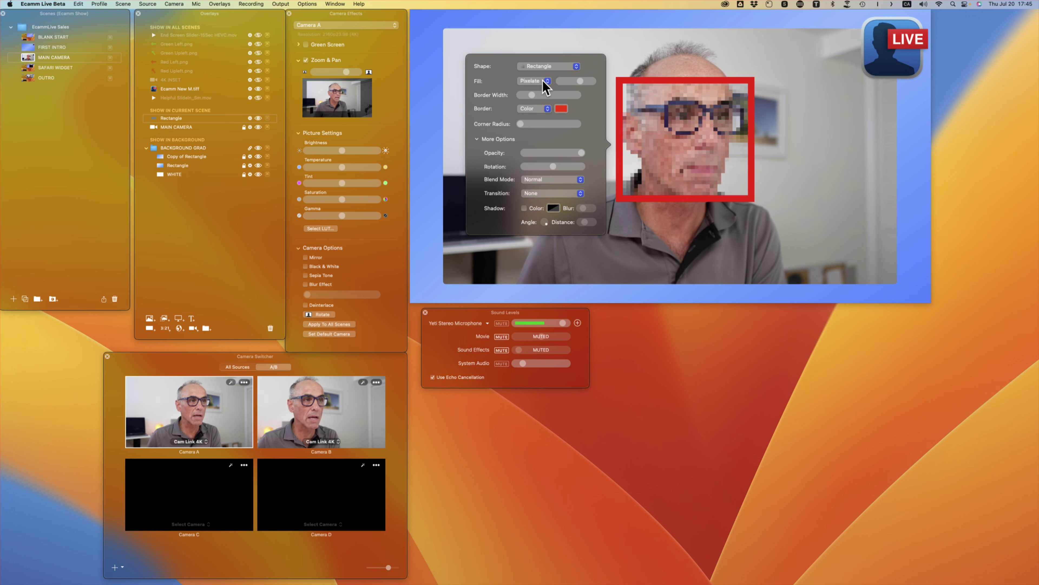
# Set the frame's fill to Comic and enlarge the frame upward to cover the presenter's whole head
pyautogui.click(548, 81)
pyautogui.click(540, 102)
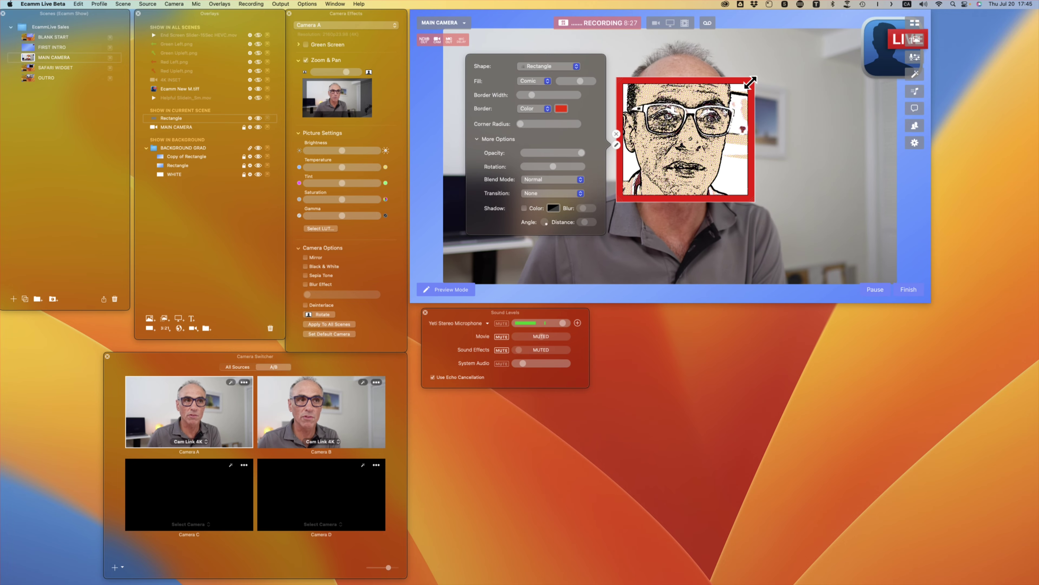
pyautogui.moveTo(753, 79); pyautogui.dragTo(768, 46)
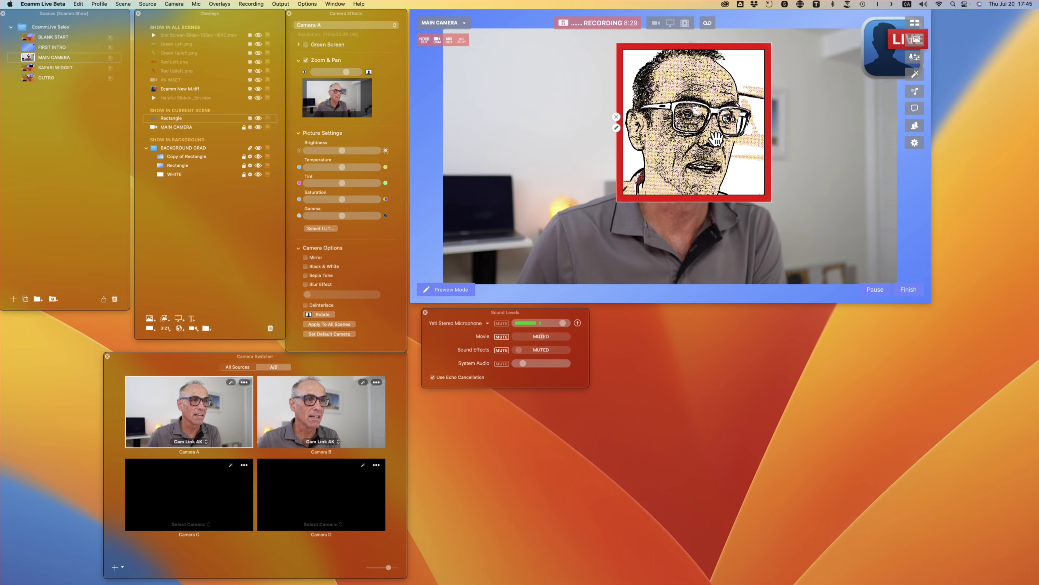
# Set the frame's fill to Twirl and increase the strength of the twirl effect
pyautogui.click(616, 128)
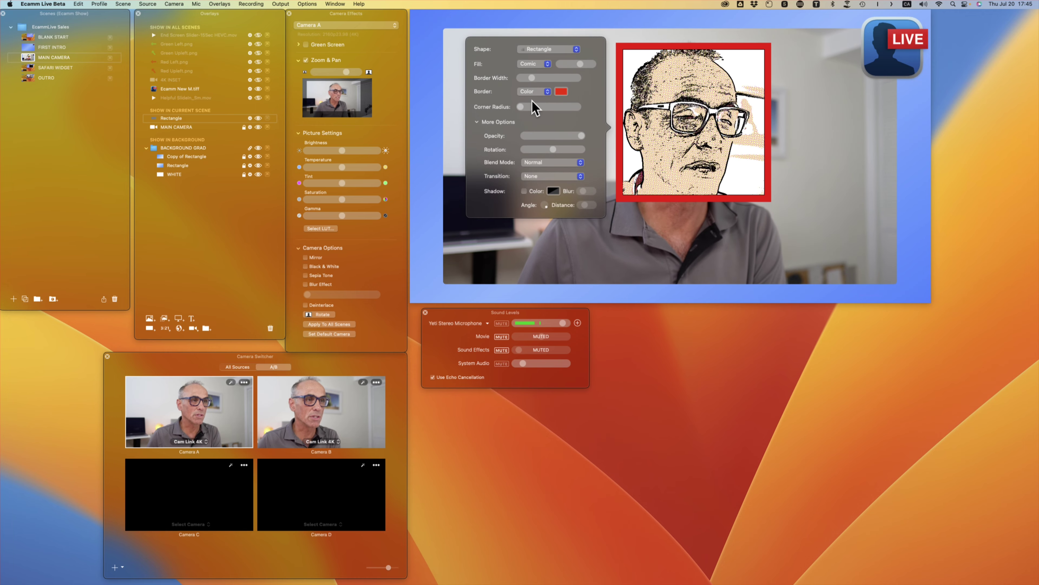
pyautogui.click(534, 64)
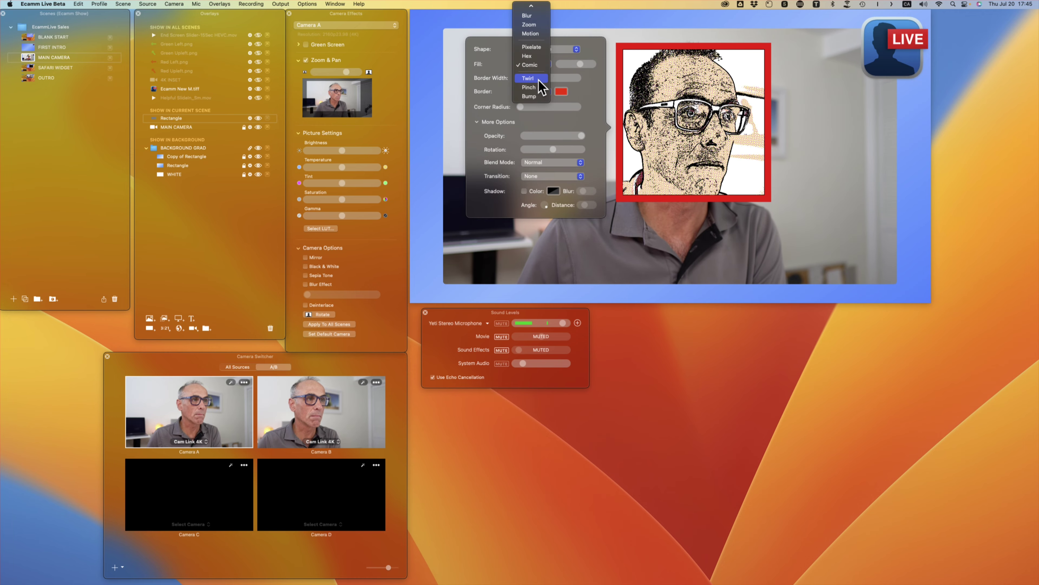
pyautogui.click(540, 78)
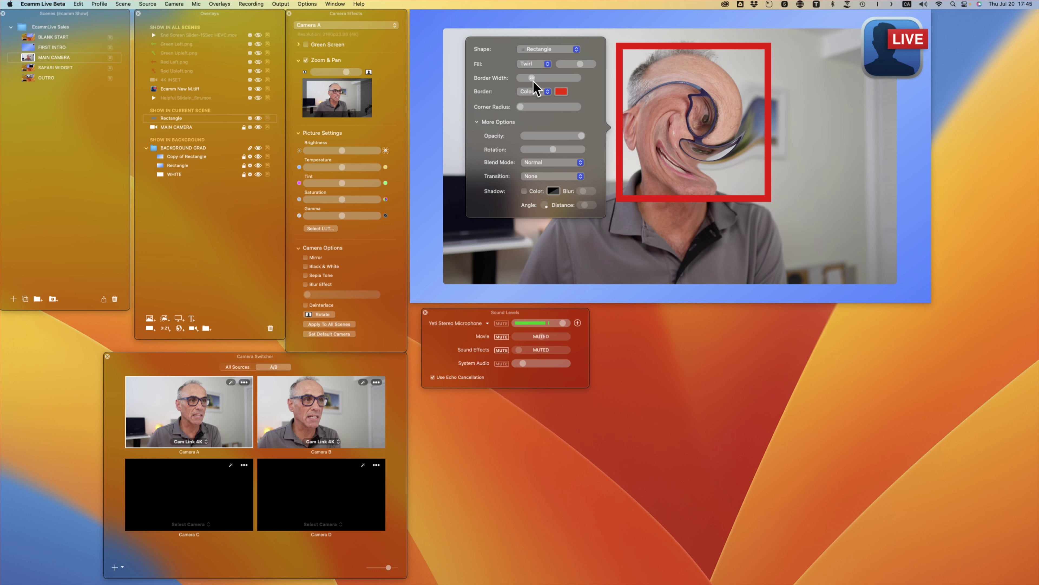
pyautogui.moveTo(581, 63); pyautogui.dragTo(590, 64)
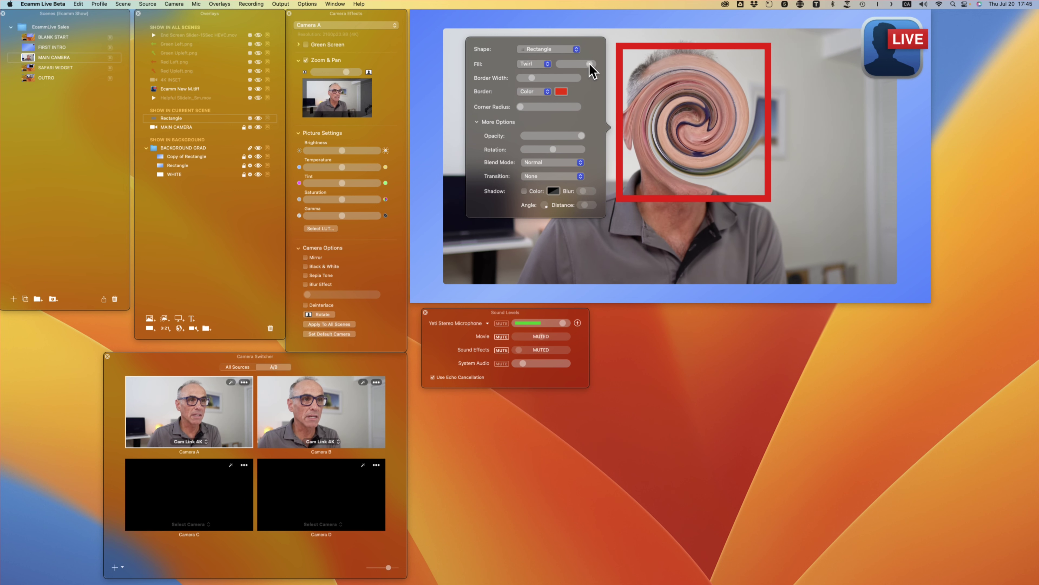
# Try the Pinch fill on the frame and switch it to Bump
pyautogui.click(540, 64)
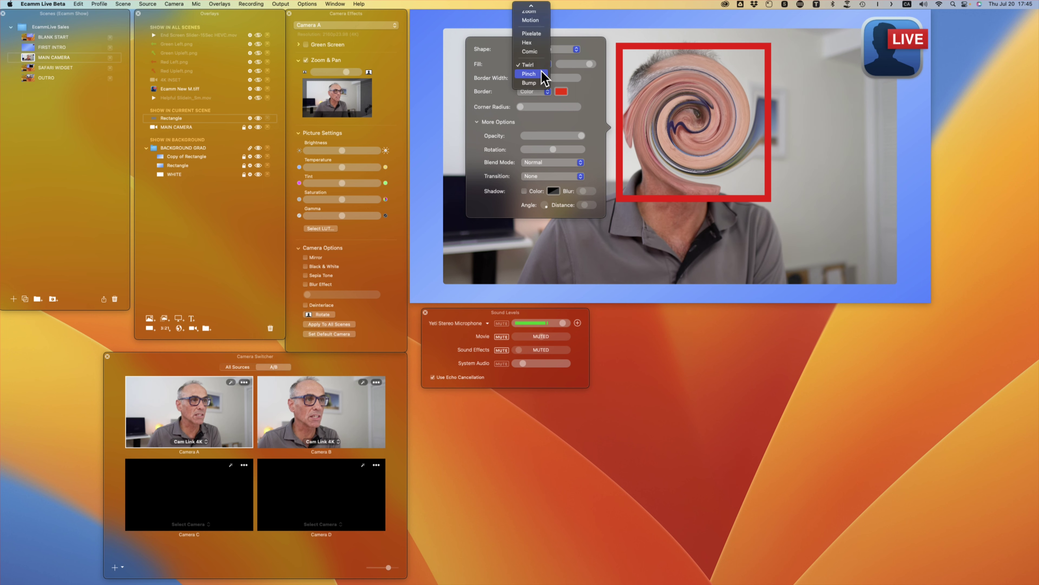
pyautogui.click(544, 75)
pyautogui.click(540, 64)
pyautogui.click(540, 75)
# Set the frame's fill to None and shift the frame slightly down around the presenter's head
pyautogui.click(539, 64)
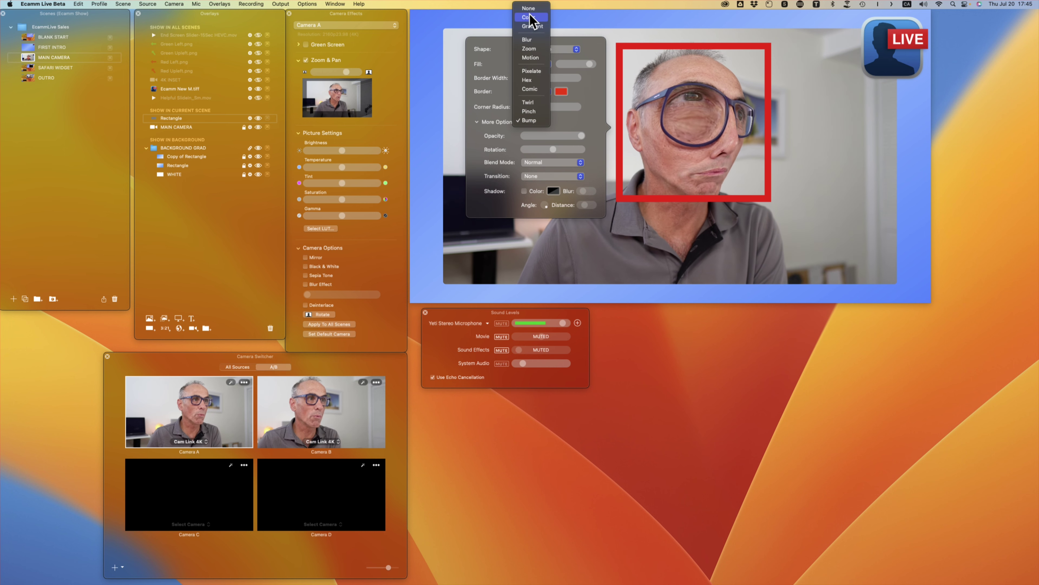
pyautogui.click(531, 10)
pyautogui.moveTo(713, 135); pyautogui.dragTo(675, 145)
pyautogui.click(784, 226)
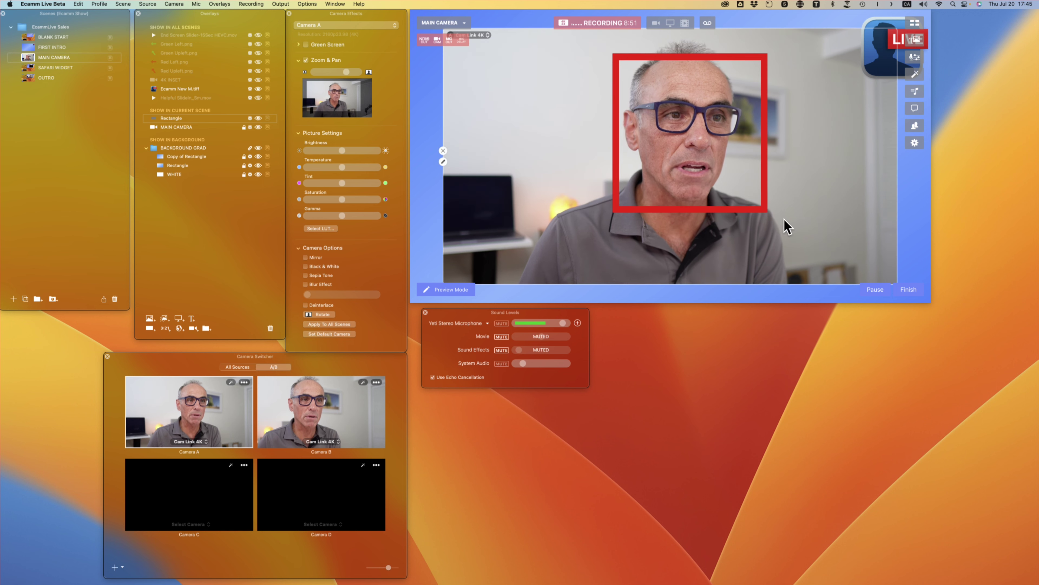
# Flatten the red frame into a wide rectangle and move it onto the empty wall beside the presenter
pyautogui.moveTo(766, 212); pyautogui.dragTo(759, 139)
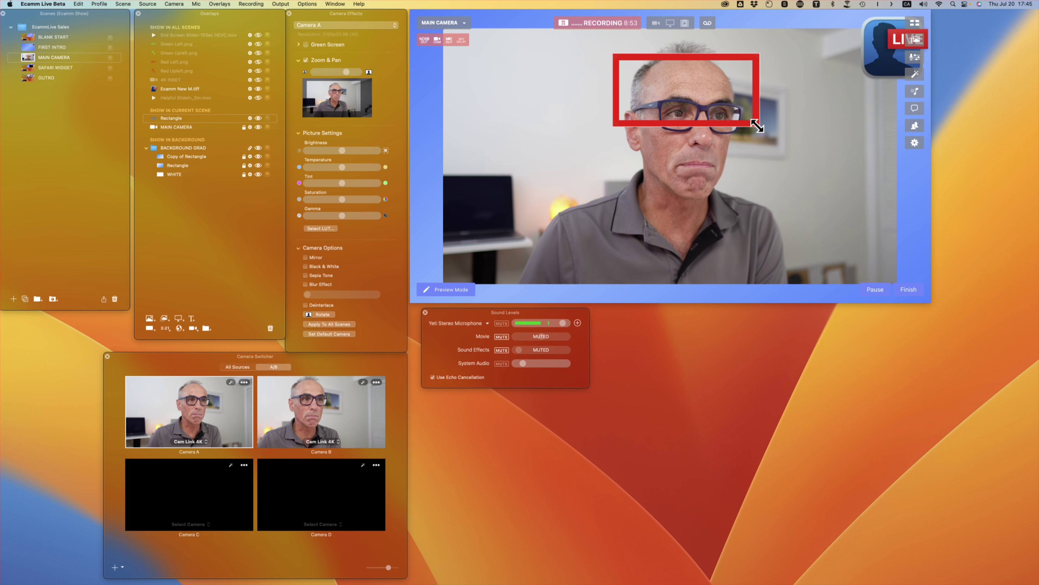
pyautogui.moveTo(698, 56); pyautogui.dragTo(594, 71)
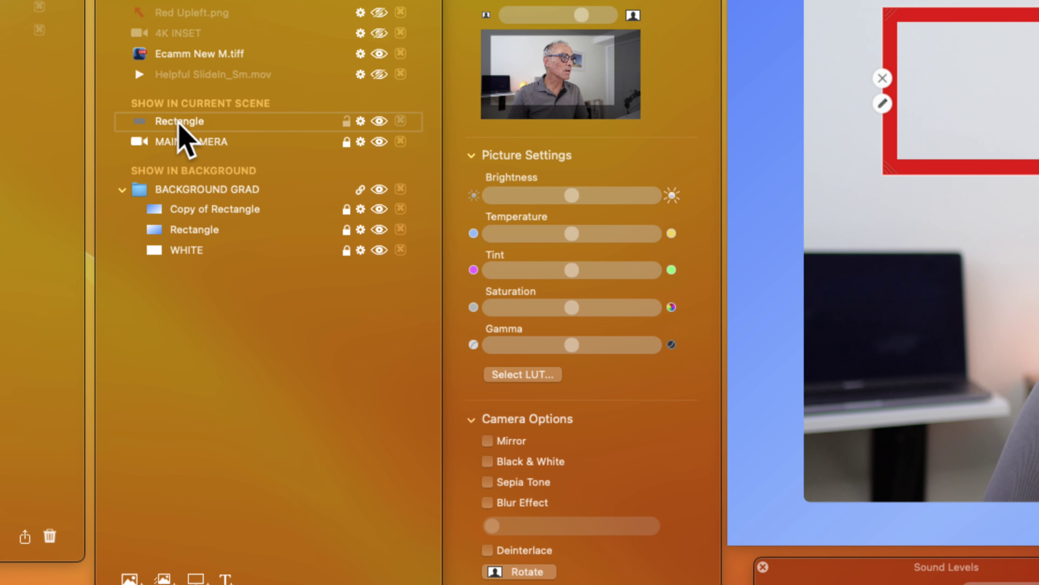
# Move the Rectangle overlay from the current scene to Show in All Scenes, and place a copy of it under Show in Current Scene
pyautogui.moveTo(179, 124); pyautogui.dragTo(185, 99)
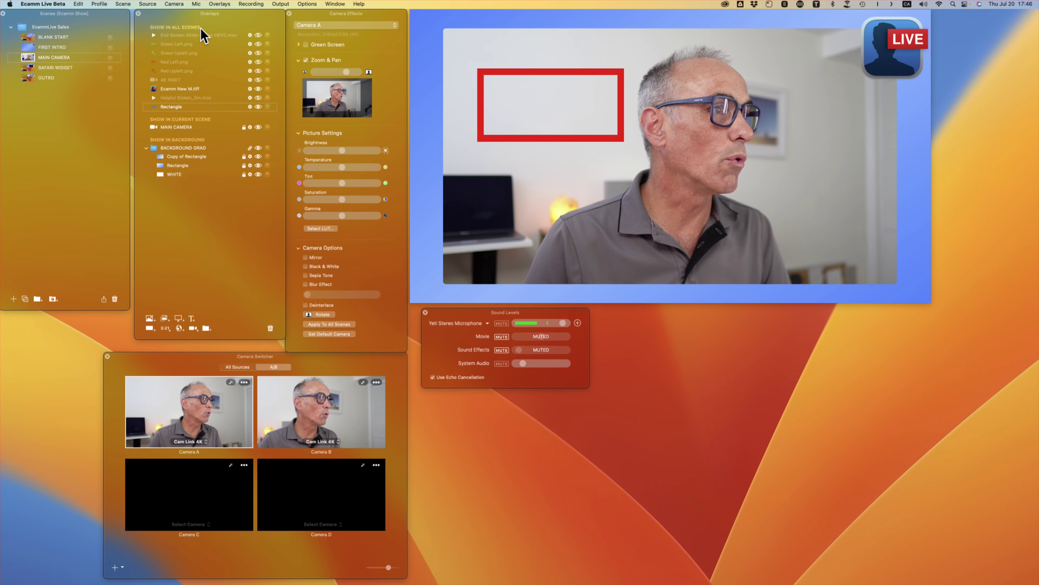
pyautogui.moveTo(258, 108)
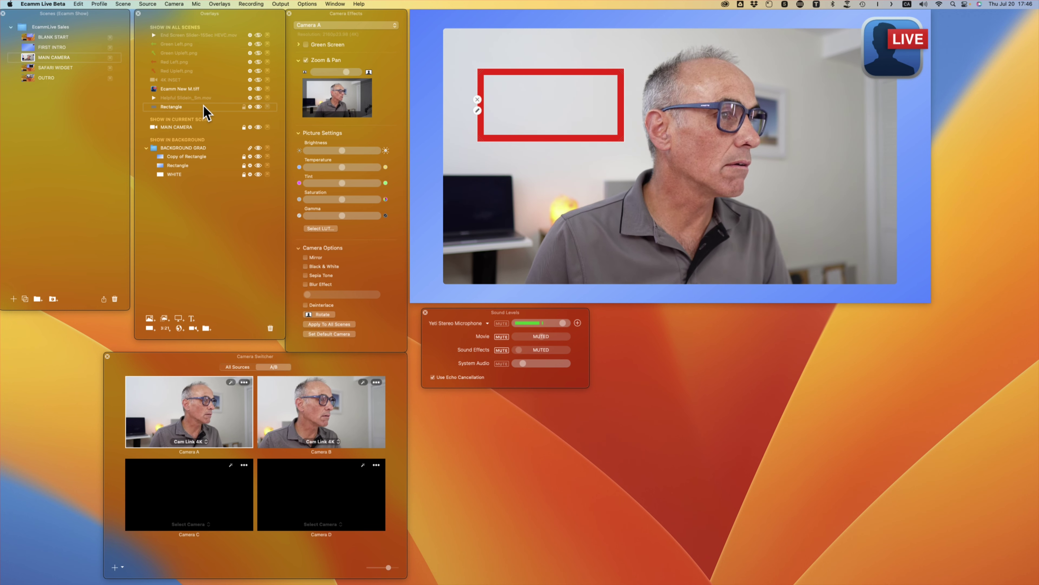
pyautogui.moveTo(204, 107); pyautogui.dragTo(204, 128)
# Toggle the all-scenes Rectangle overlay off and back on
pyautogui.click(258, 107)
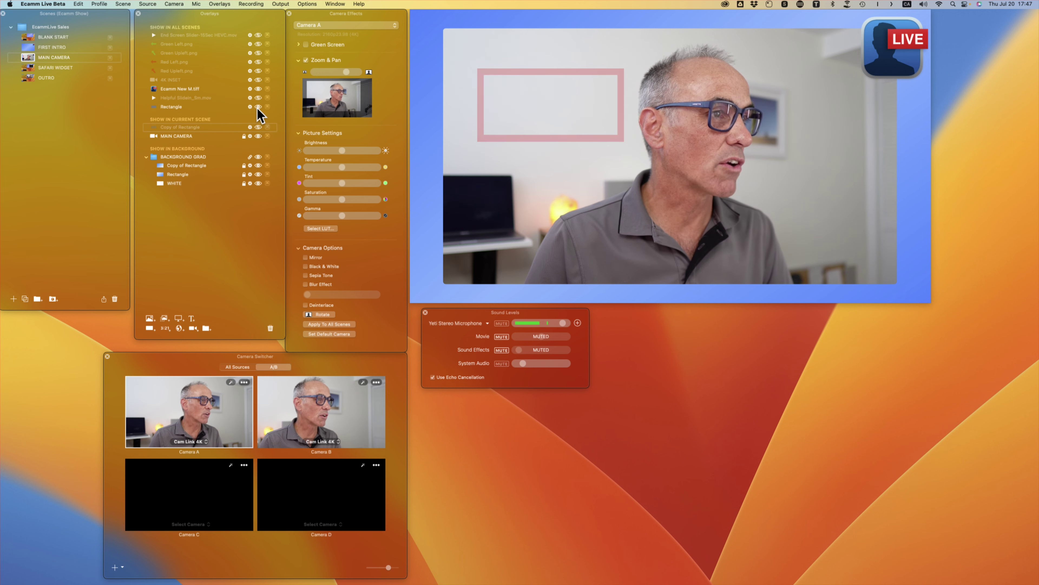
pyautogui.click(258, 108)
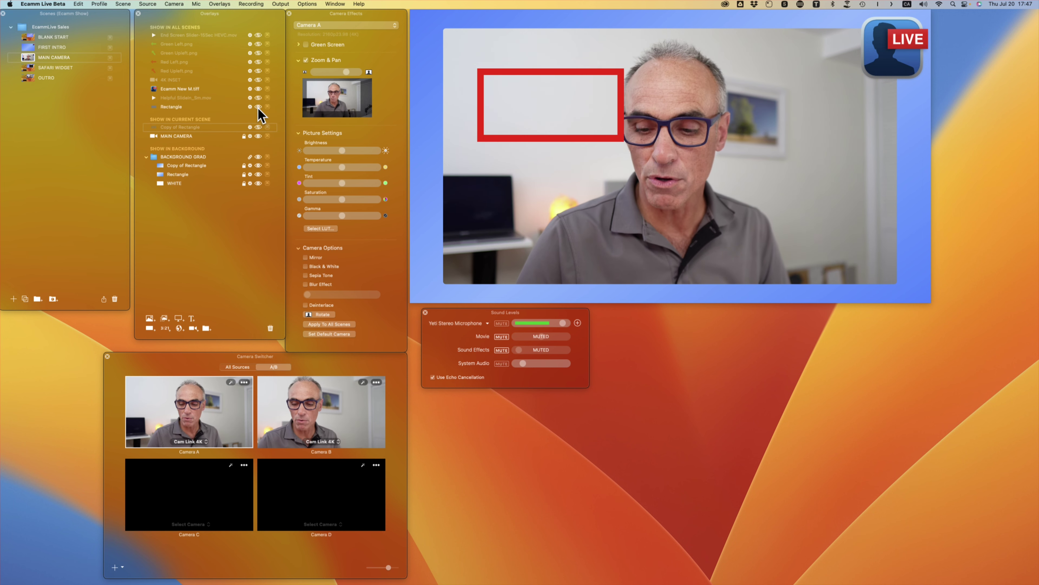
# Switch to the SAFARI WIDGET scene and place the red frame, made smaller, below the camera picture
pyautogui.press('super+Down')
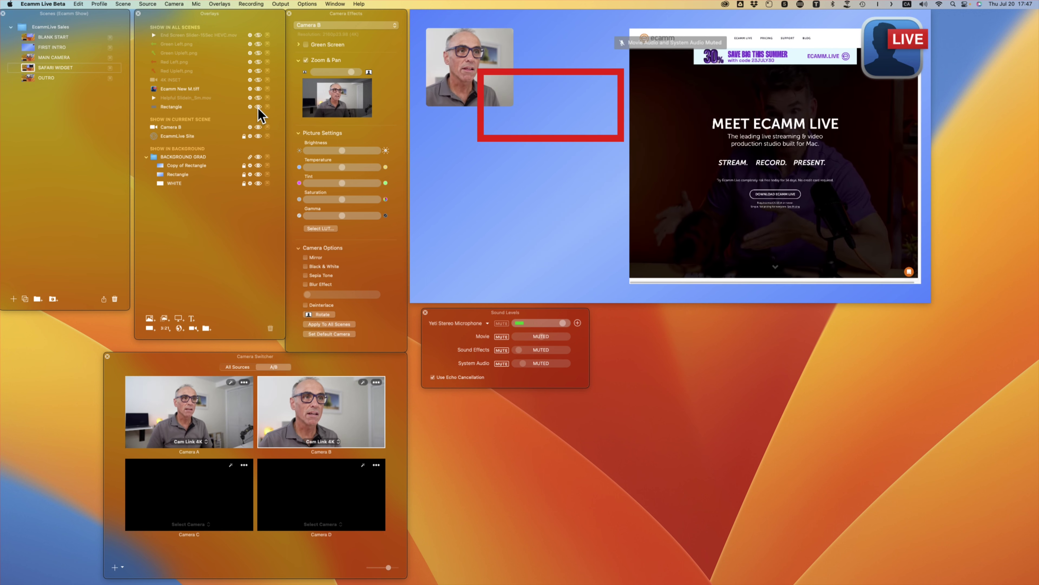
pyautogui.moveTo(573, 70); pyautogui.dragTo(544, 128)
pyautogui.moveTo(595, 197); pyautogui.dragTo(569, 163)
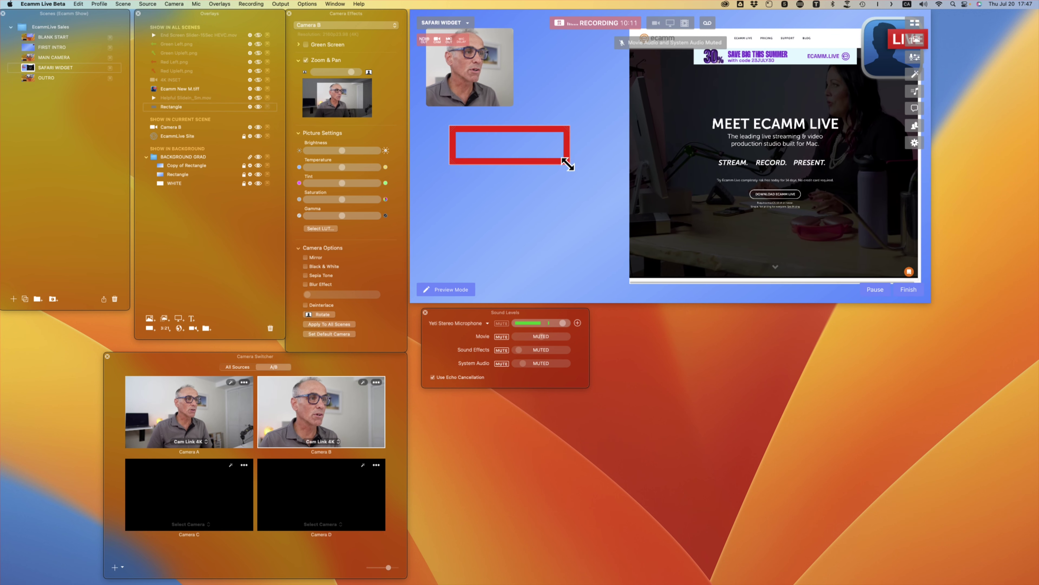
# Reduce the red frame's border width and shrink the frame on the blue background
pyautogui.click(449, 150)
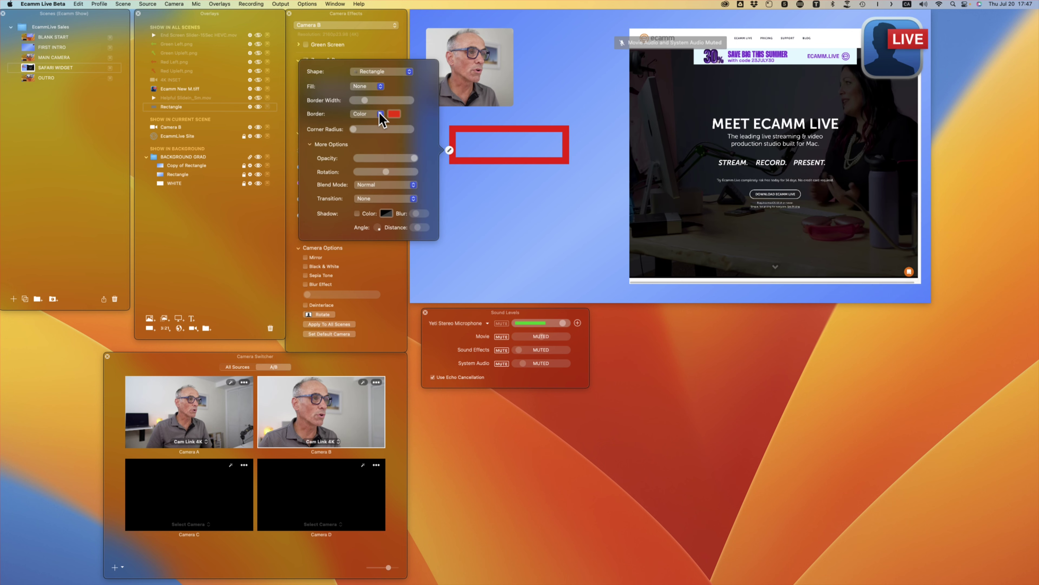
pyautogui.moveTo(358, 101); pyautogui.dragTo(355, 102)
pyautogui.moveTo(567, 162); pyautogui.dragTo(523, 150)
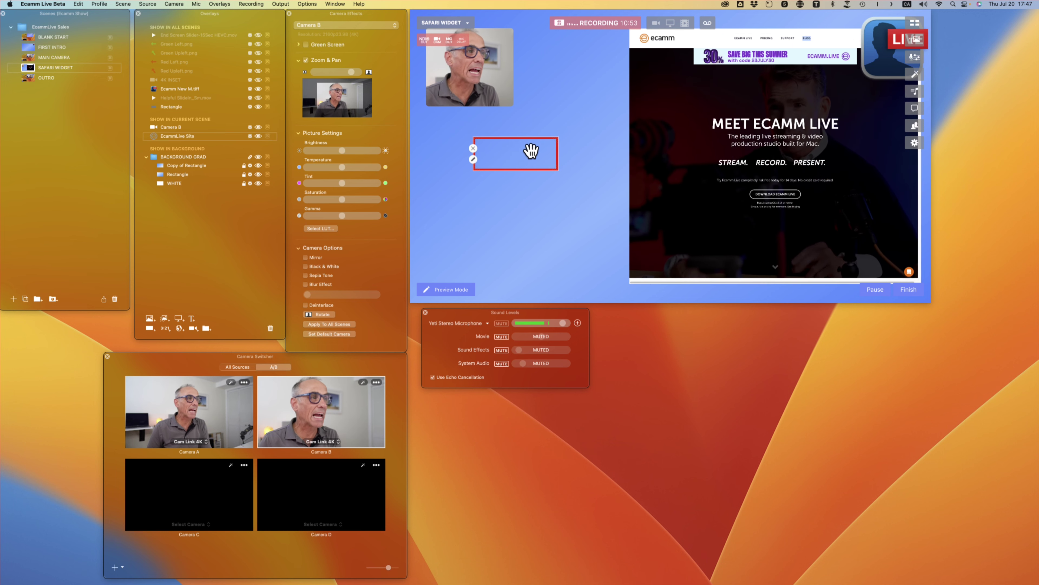
# Frame the MEET ECAMM LIVE heading on the website, and move and widen the frame around the SAVE BIG THIS SUMMER banner
pyautogui.moveTo(522, 150); pyautogui.dragTo(695, 151)
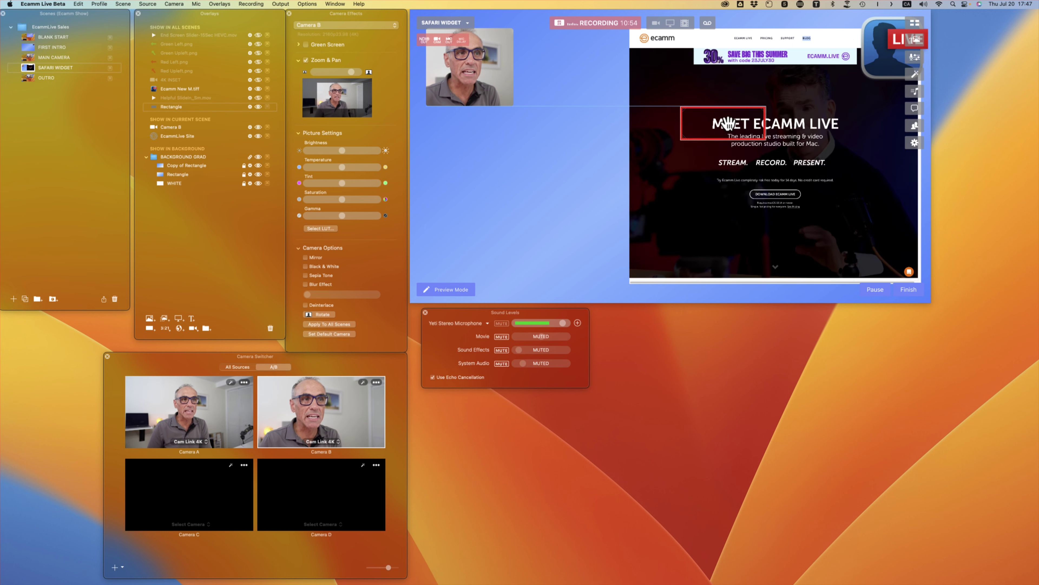
pyautogui.moveTo(748, 125); pyautogui.dragTo(733, 125)
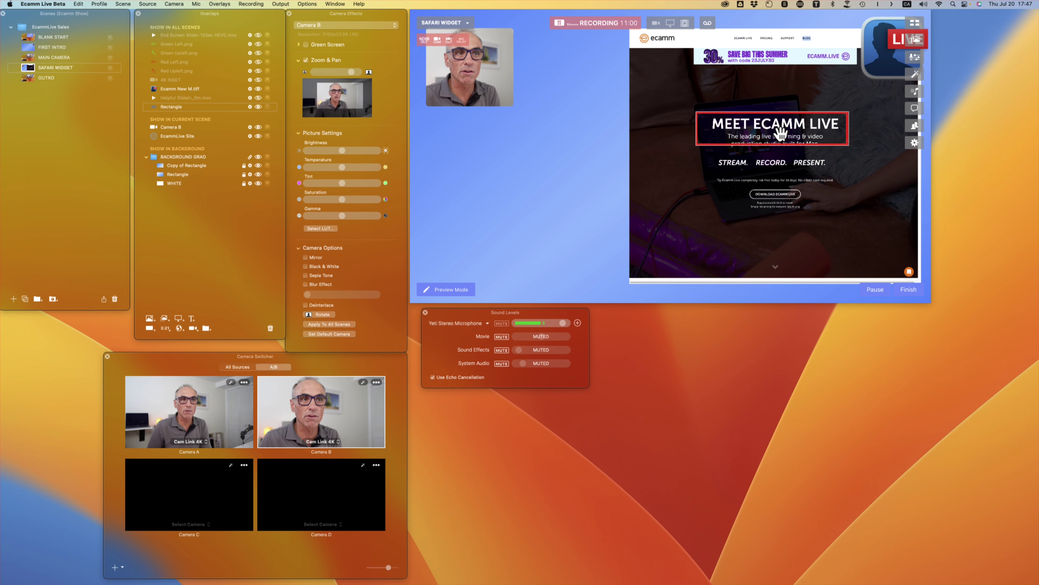
pyautogui.moveTo(850, 145); pyautogui.dragTo(836, 138)
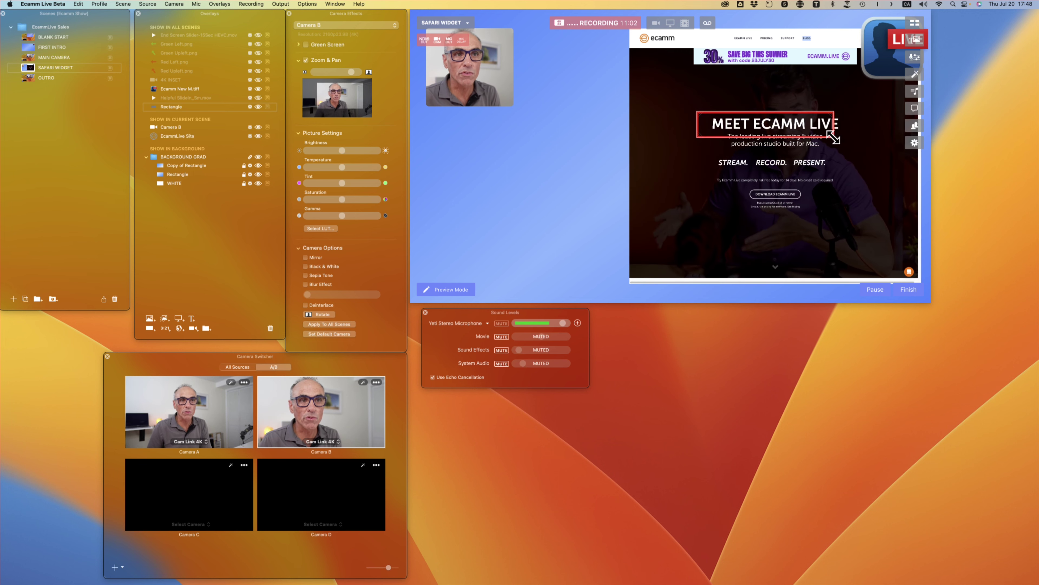
pyautogui.moveTo(770, 128); pyautogui.dragTo(761, 59)
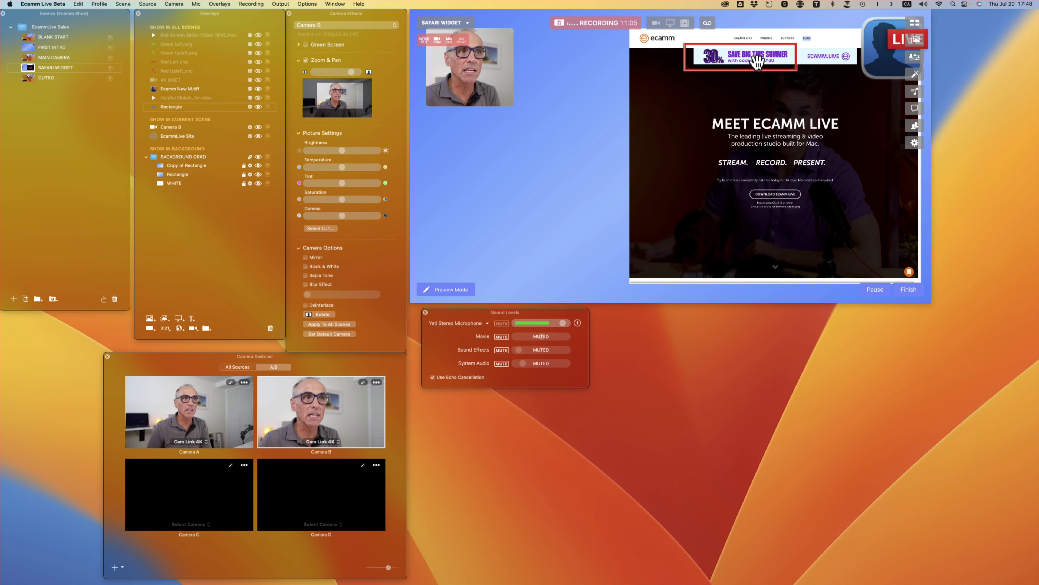
pyautogui.moveTo(802, 70); pyautogui.dragTo(861, 70)
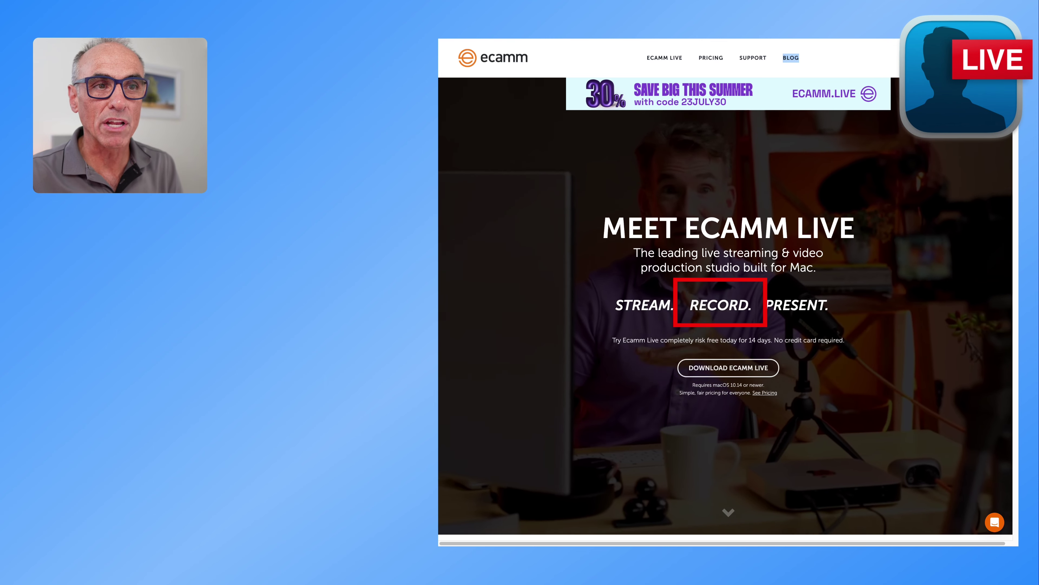
# Browse down the Ecamm website to the Your All-in-One Video Tool section
pyautogui.scroll(-5, 725, 291)
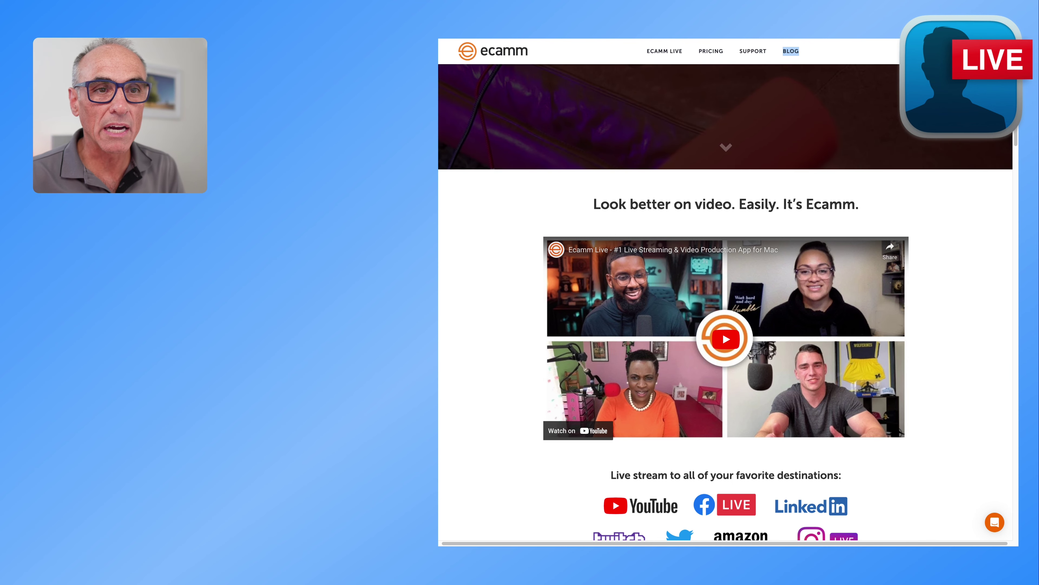
pyautogui.scroll(-5, 726, 302)
pyautogui.scroll(-9, 726, 302)
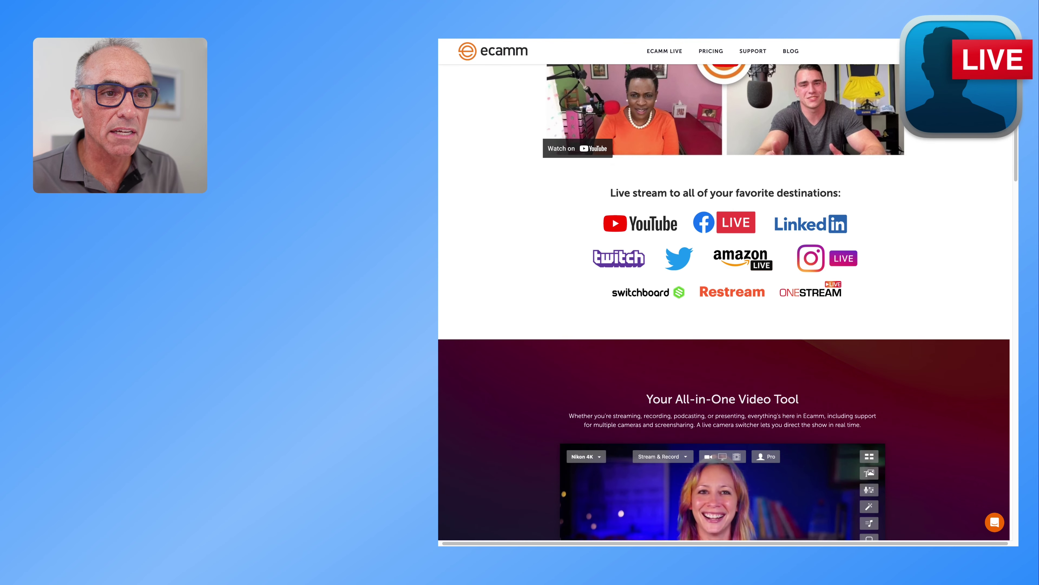
pyautogui.scroll(-3, 726, 302)
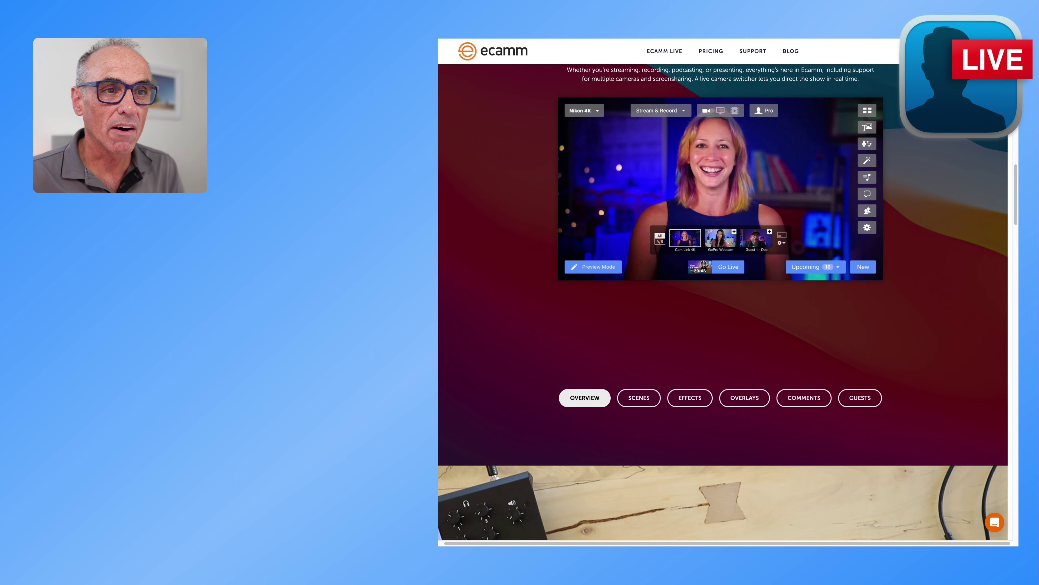
pyautogui.scroll(-1, 725, 302)
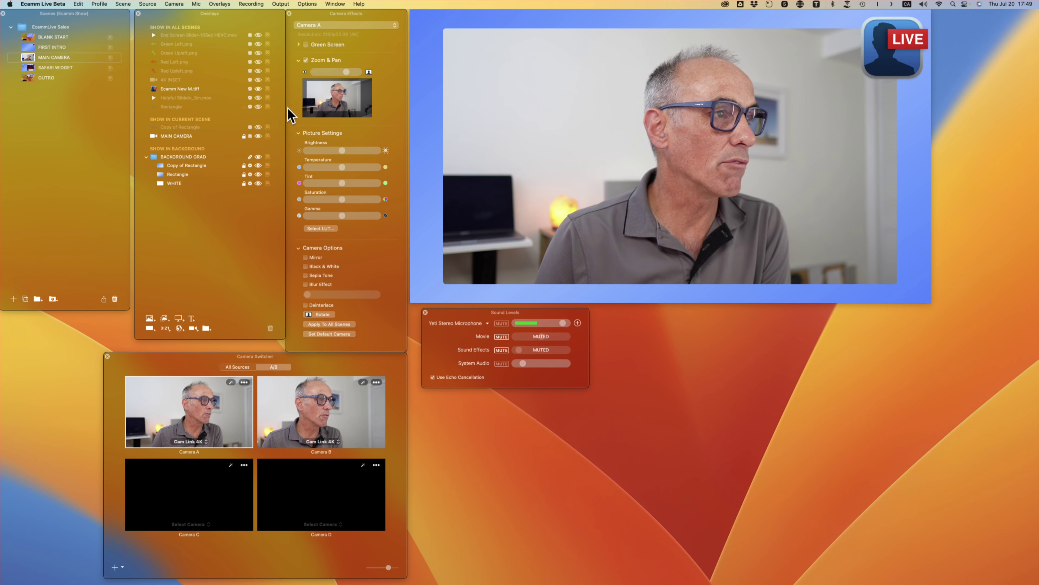
# Show the all-scenes Rectangle overlay again and place it as a tall frame on the empty wall beside the presenter
pyautogui.click(259, 107)
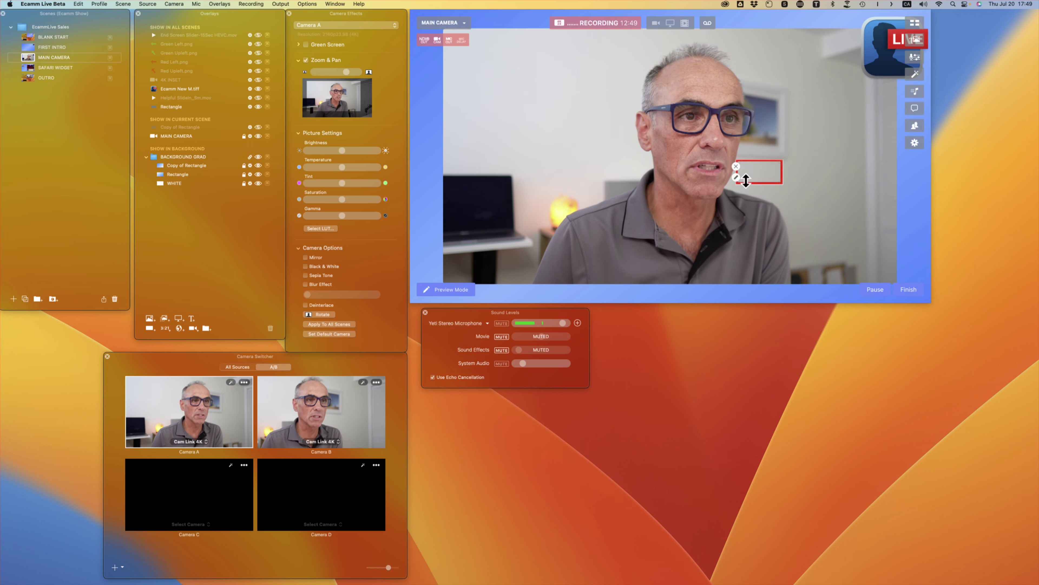
pyautogui.moveTo(752, 172); pyautogui.dragTo(605, 117)
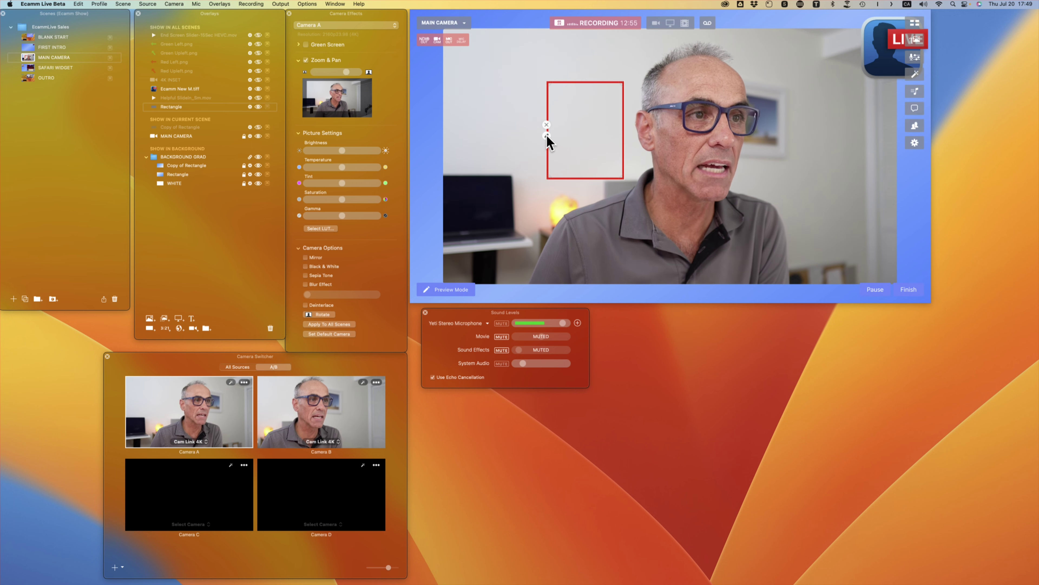
# Give the frame a Gradient border with white at the top and red at the bottom, and increase its border width
pyautogui.click(547, 135)
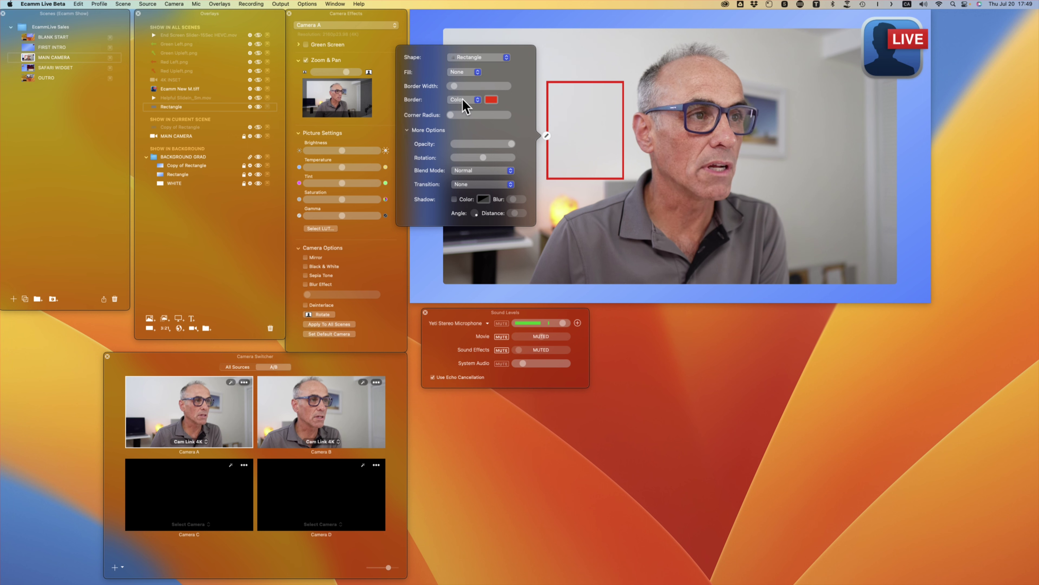
pyautogui.click(478, 101)
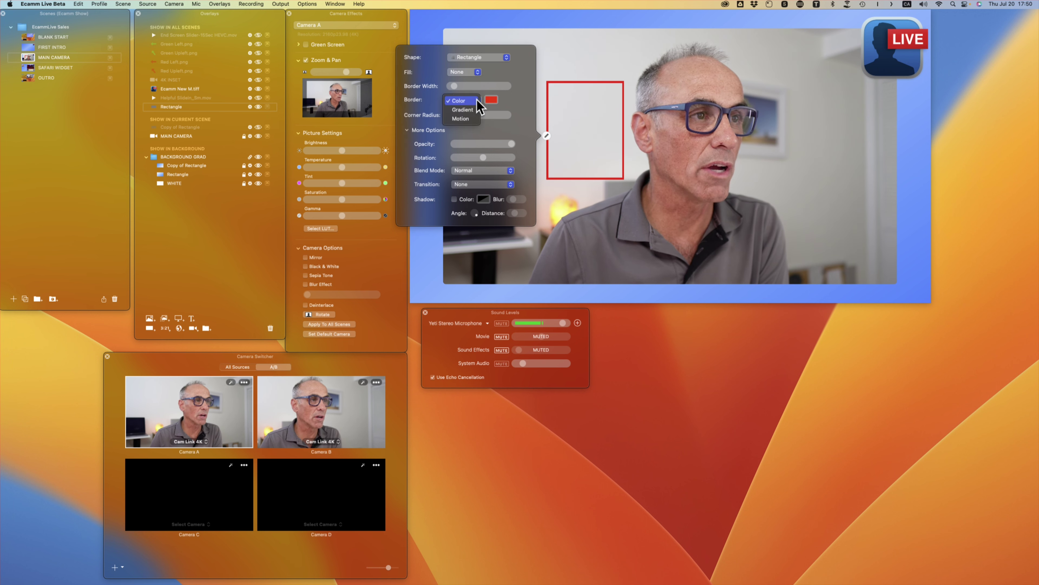
pyautogui.click(462, 110)
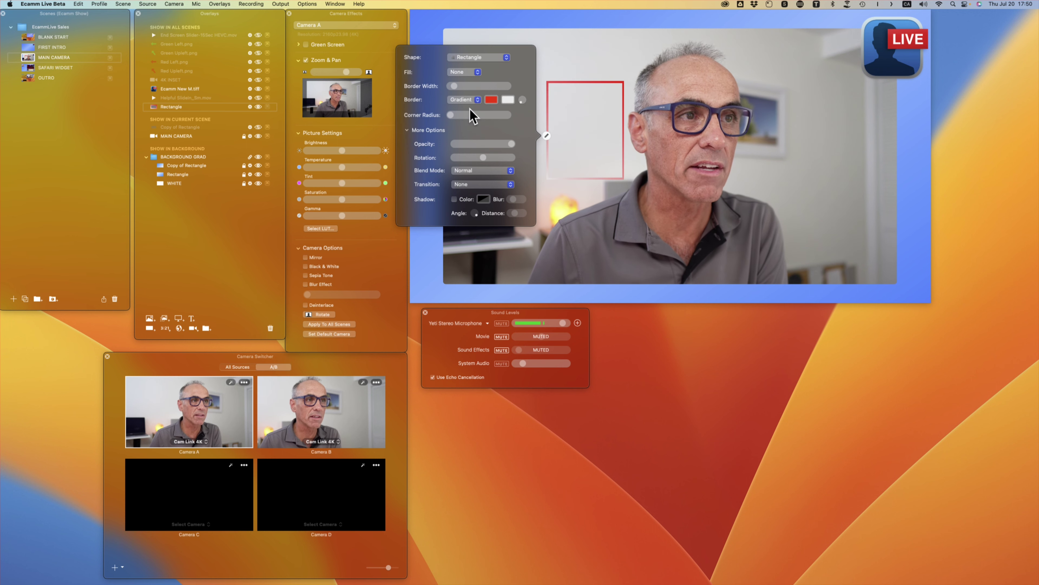
pyautogui.moveTo(553, 190)
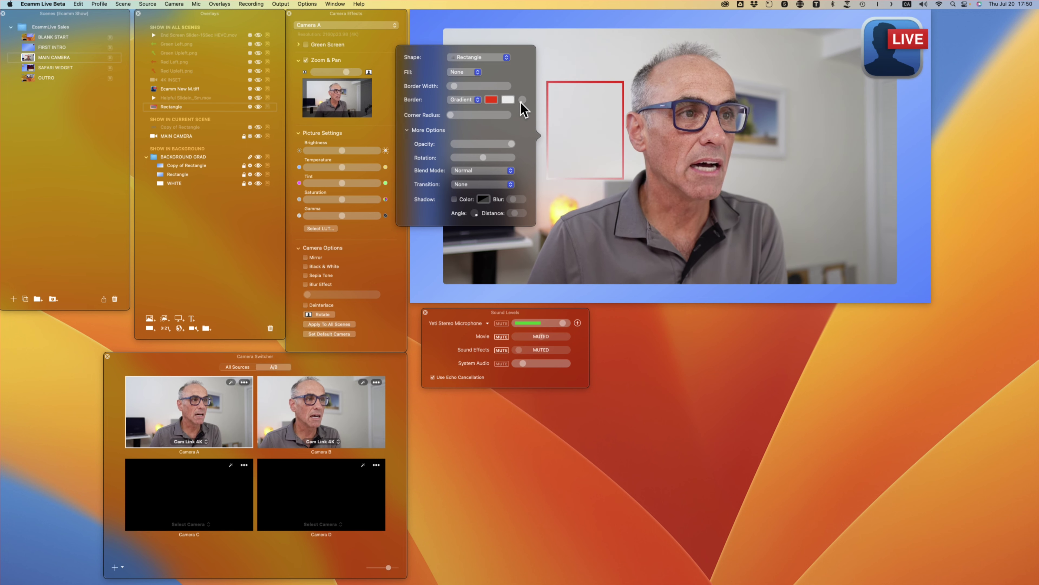
pyautogui.moveTo(525, 103); pyautogui.dragTo(526, 95)
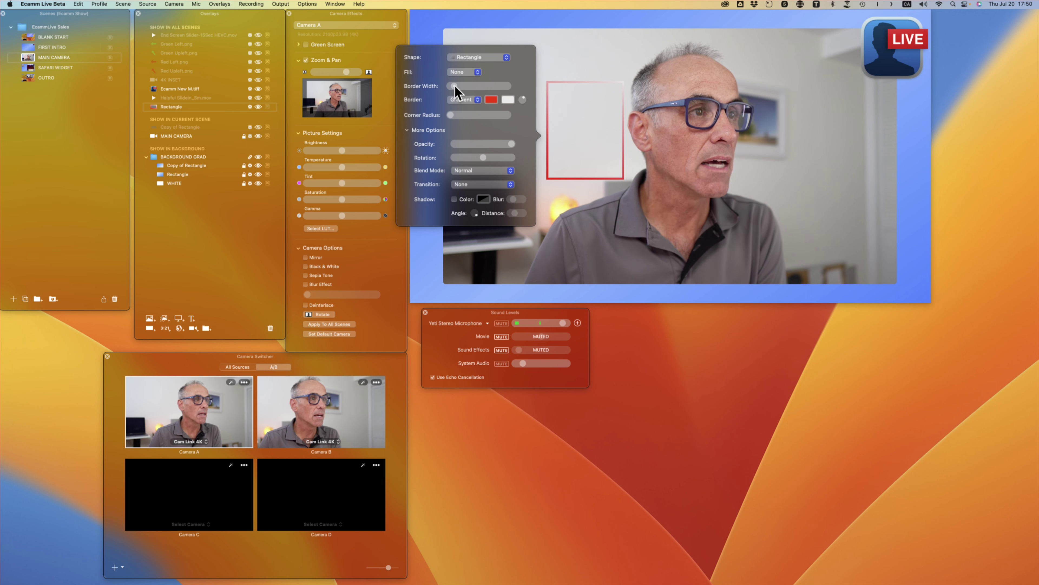
pyautogui.moveTo(455, 85); pyautogui.dragTo(528, 94)
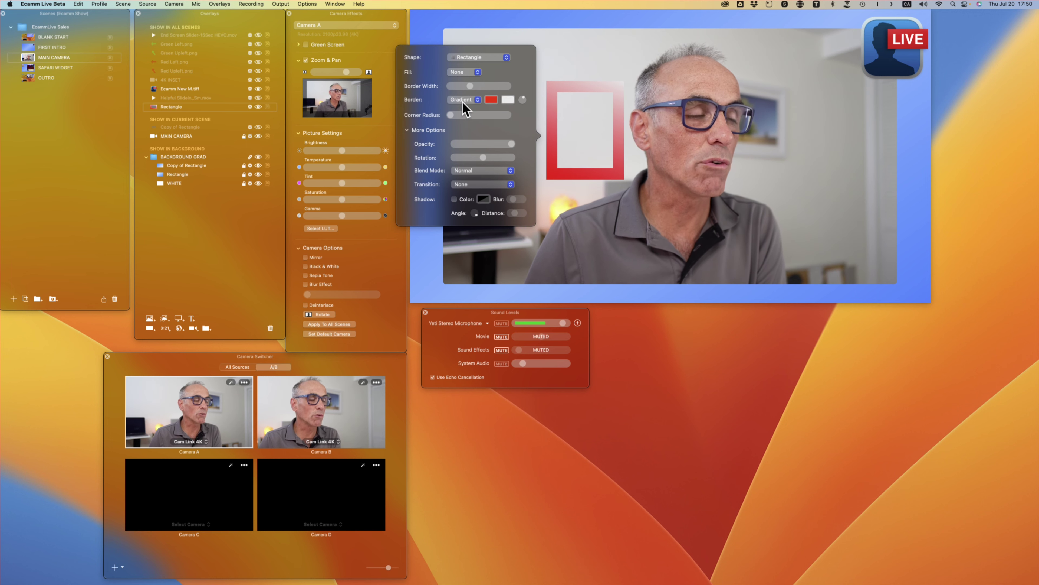
# Change the frame's border to a thinner Motion border and move the frame to the wall above the laptop
pyautogui.click(473, 102)
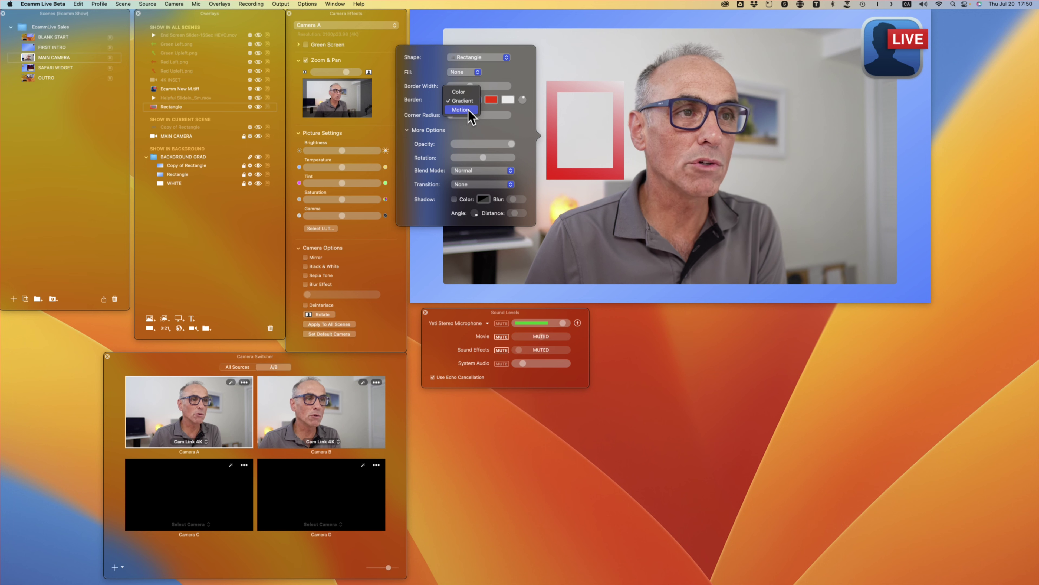
pyautogui.click(469, 110)
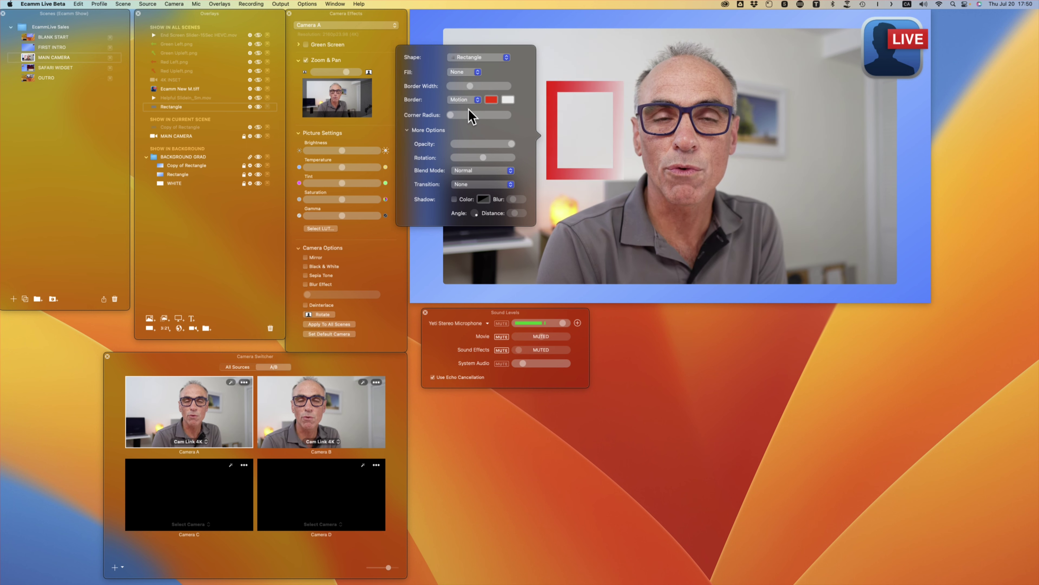
pyautogui.moveTo(470, 86); pyautogui.dragTo(457, 87)
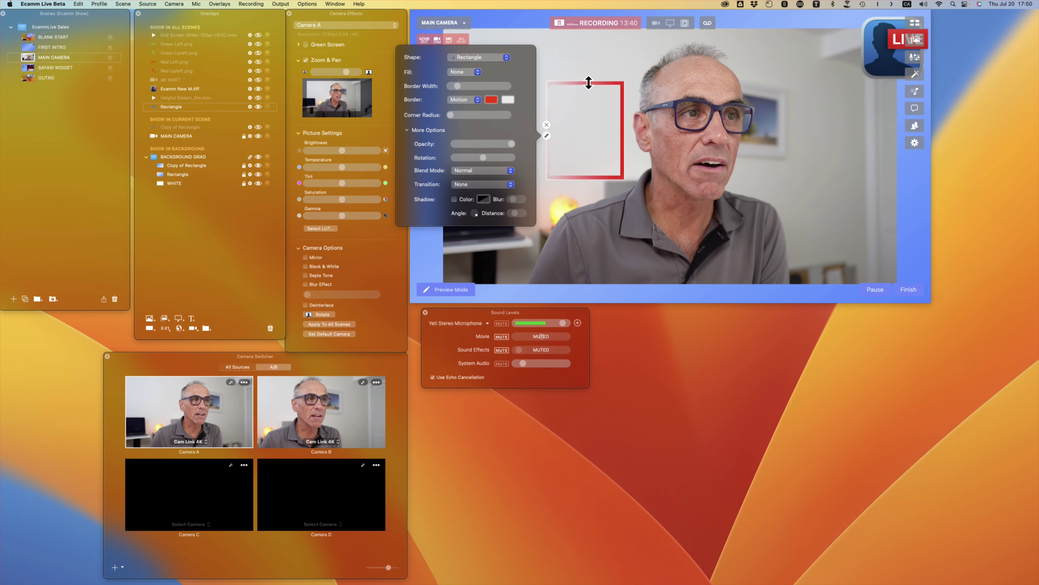
pyautogui.moveTo(588, 95); pyautogui.dragTo(835, 121)
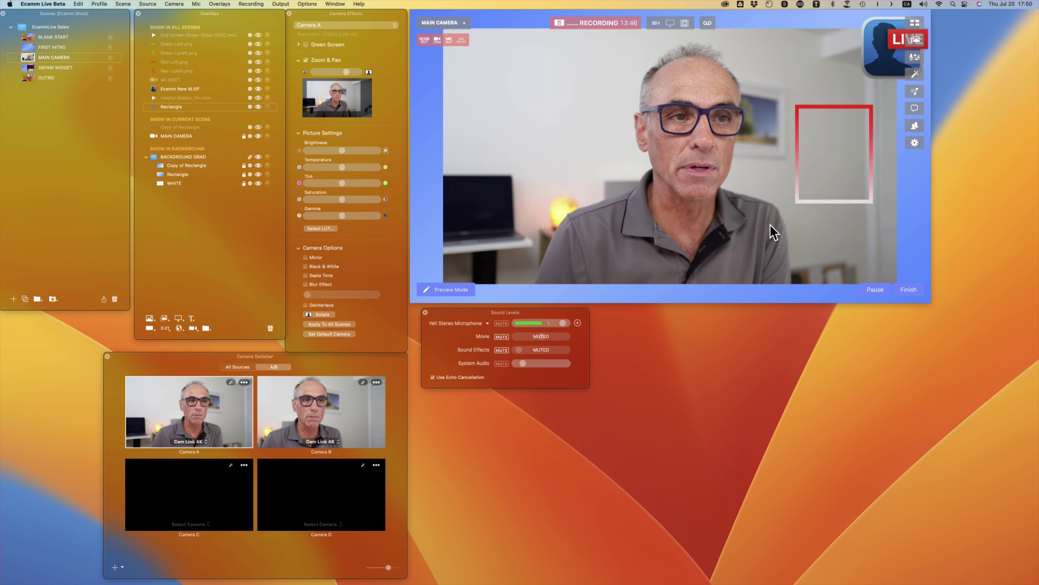
pyautogui.moveTo(819, 158); pyautogui.dragTo(500, 142)
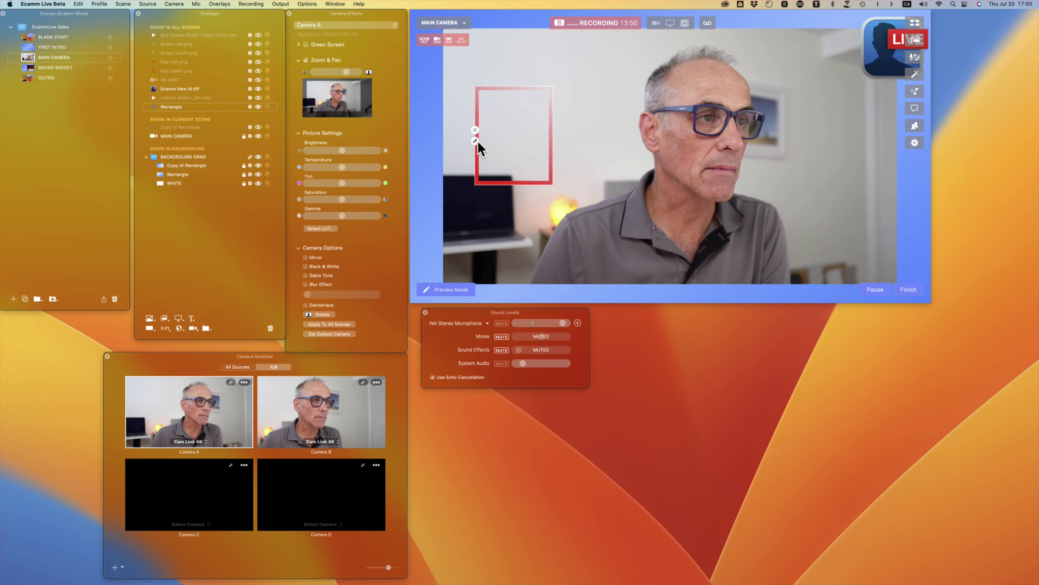
# Set the frame's border type back to a solid Color
pyautogui.click(475, 141)
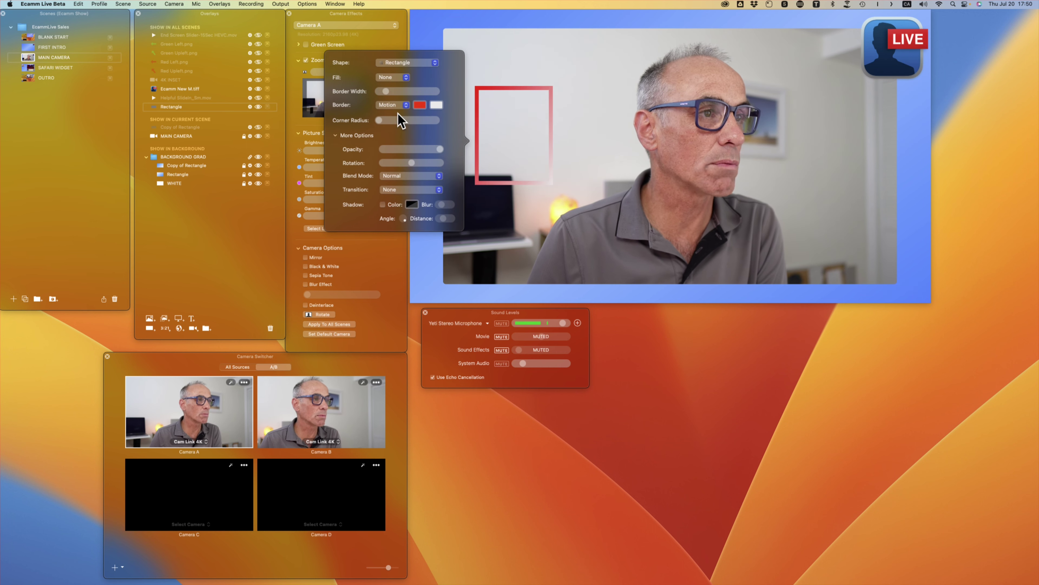
pyautogui.click(392, 104)
pyautogui.click(394, 89)
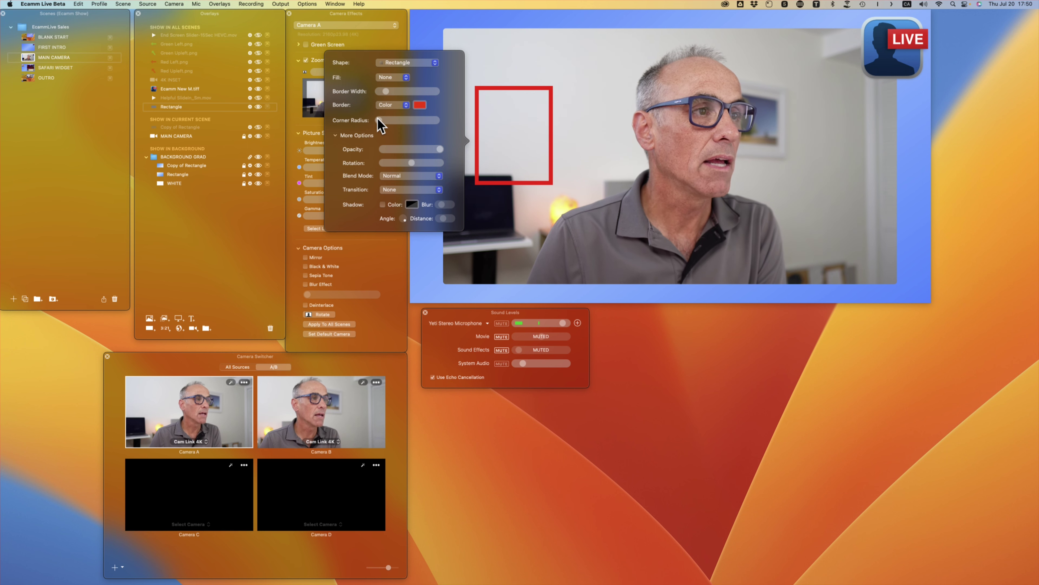
# Round the frame's corners slightly and try a lower opacity before restoring it to full
pyautogui.moveTo(379, 120); pyautogui.dragTo(383, 121)
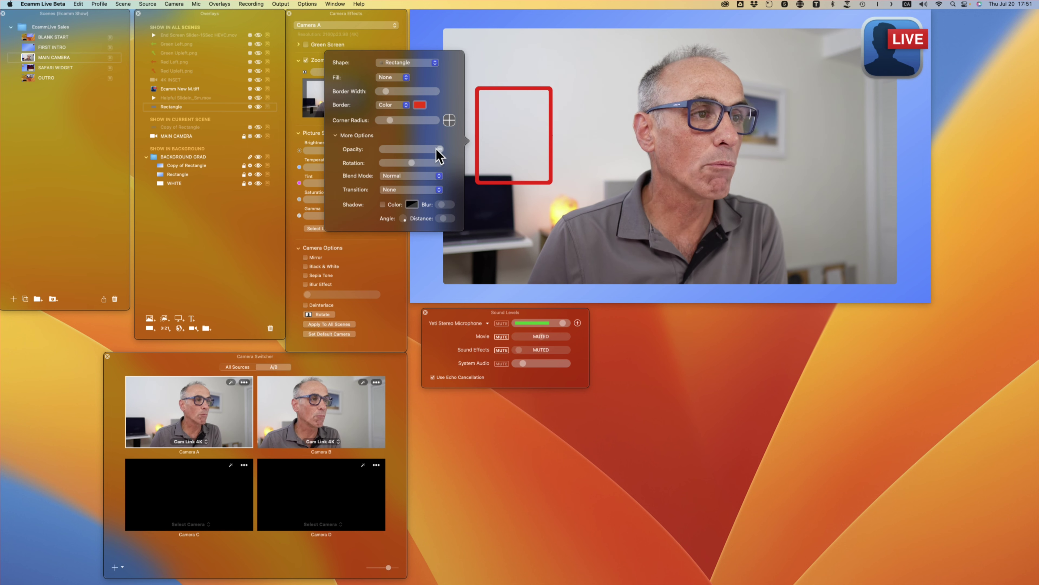
pyautogui.moveTo(425, 151)
pyautogui.mouseDown()
pyautogui.moveTo(395, 150)
pyautogui.moveTo(439, 152)
pyautogui.mouseUp()
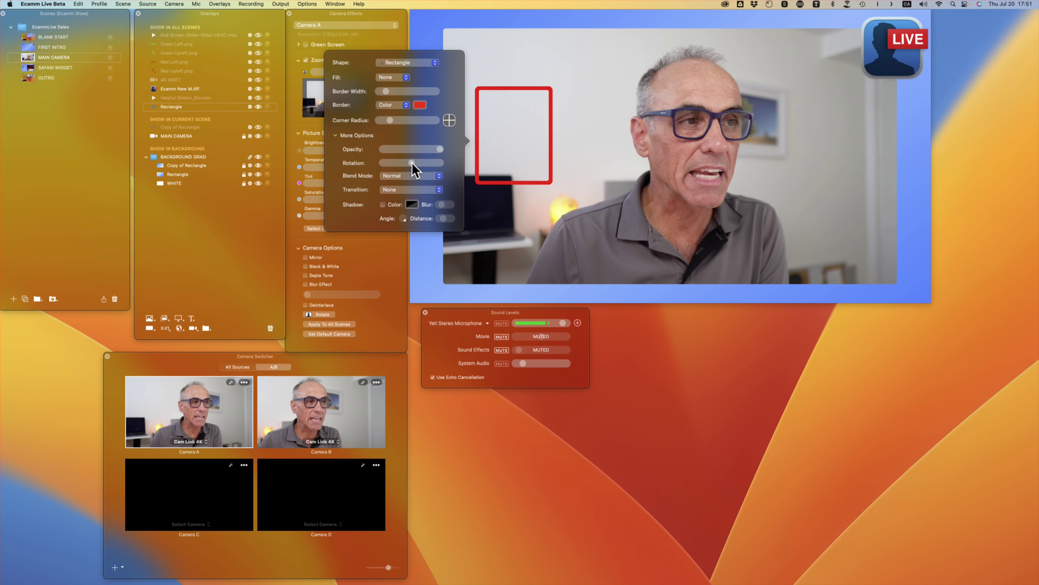
# Set the rectangle's fill to Color and choose magenta from the color pencils
pyautogui.click(399, 78)
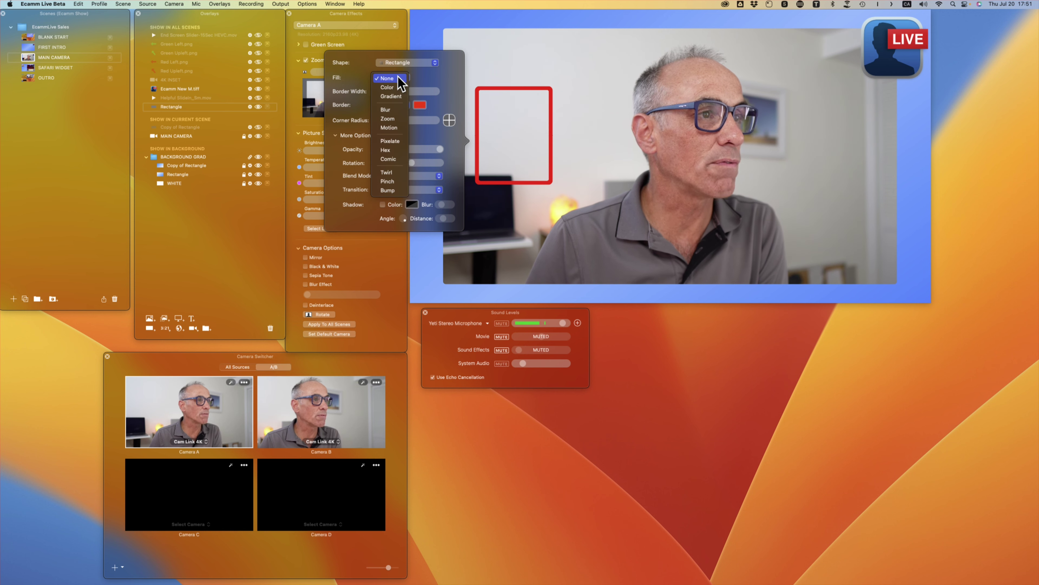
pyautogui.click(399, 88)
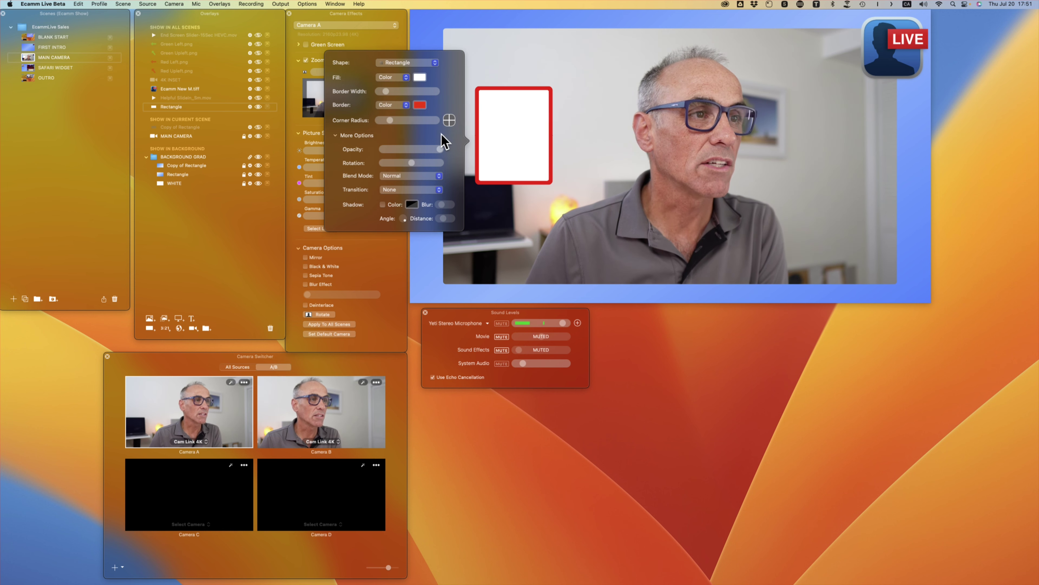
pyautogui.click(419, 78)
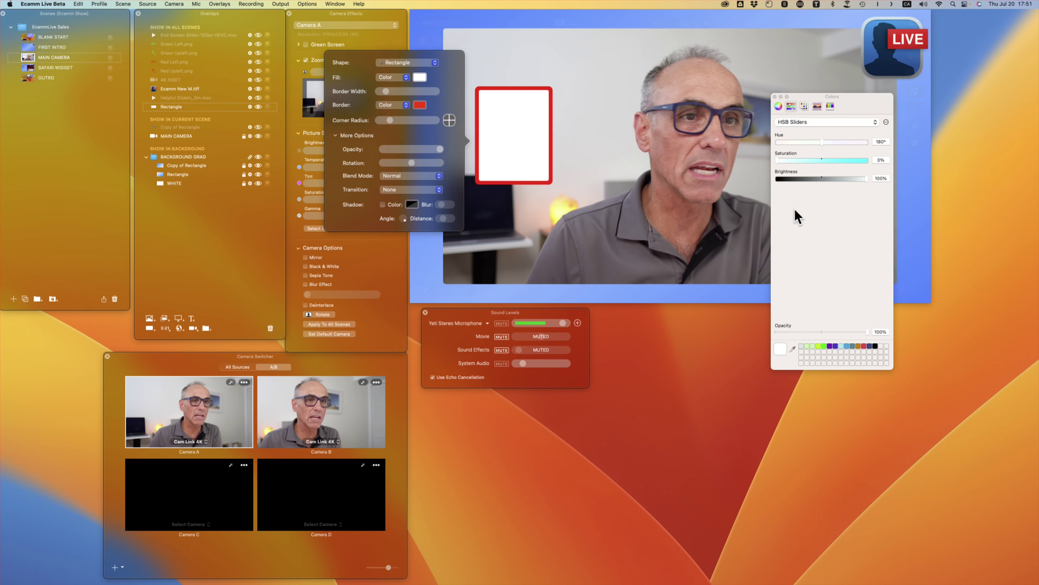
pyautogui.click(829, 106)
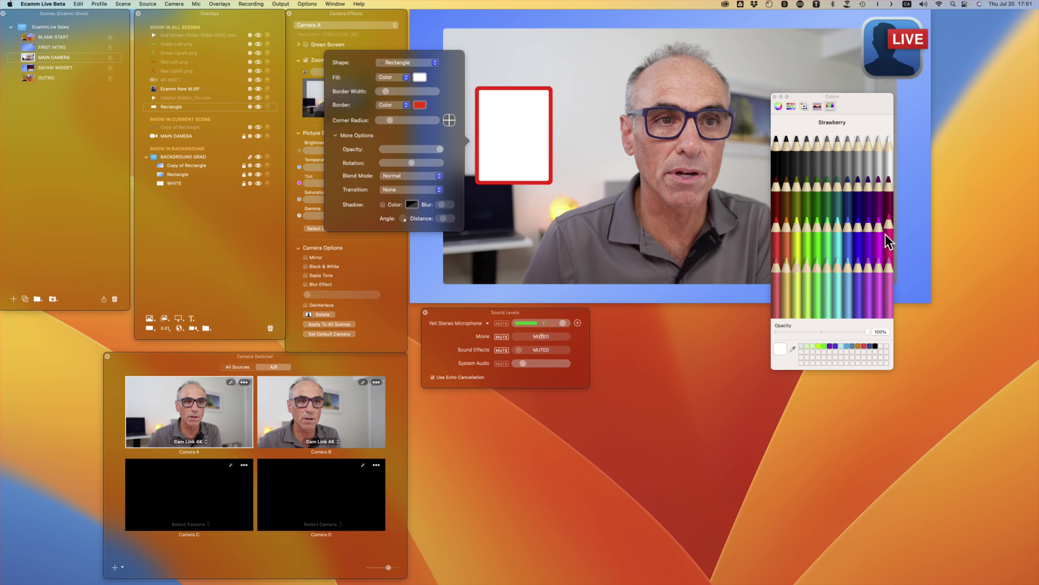
pyautogui.click(878, 228)
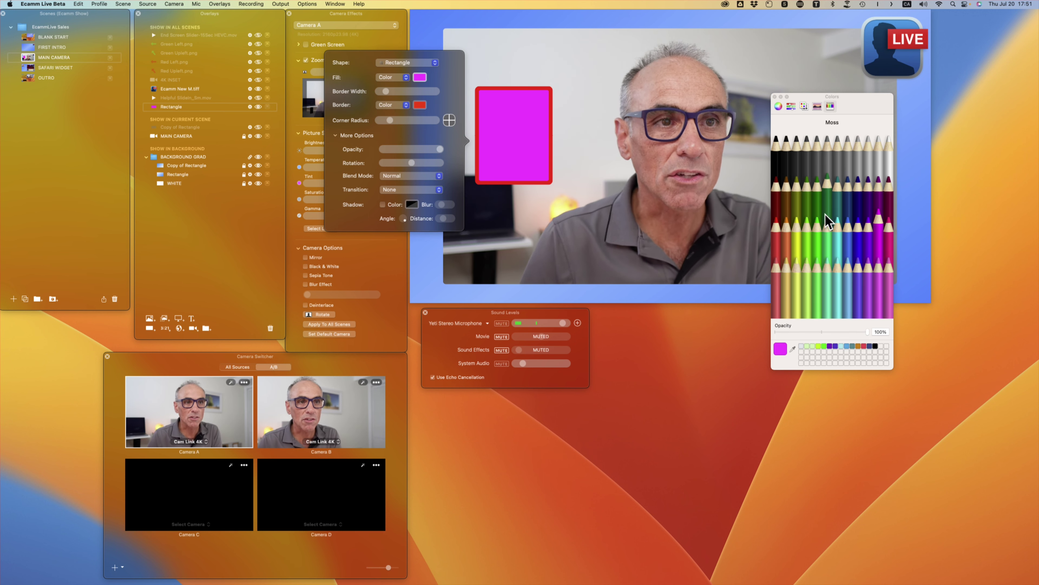
# Try lighter and green pencil colors for the rectangle's fill, settle on Mocha, and tilt the rectangle slightly counterclockwise
pyautogui.click(808, 268)
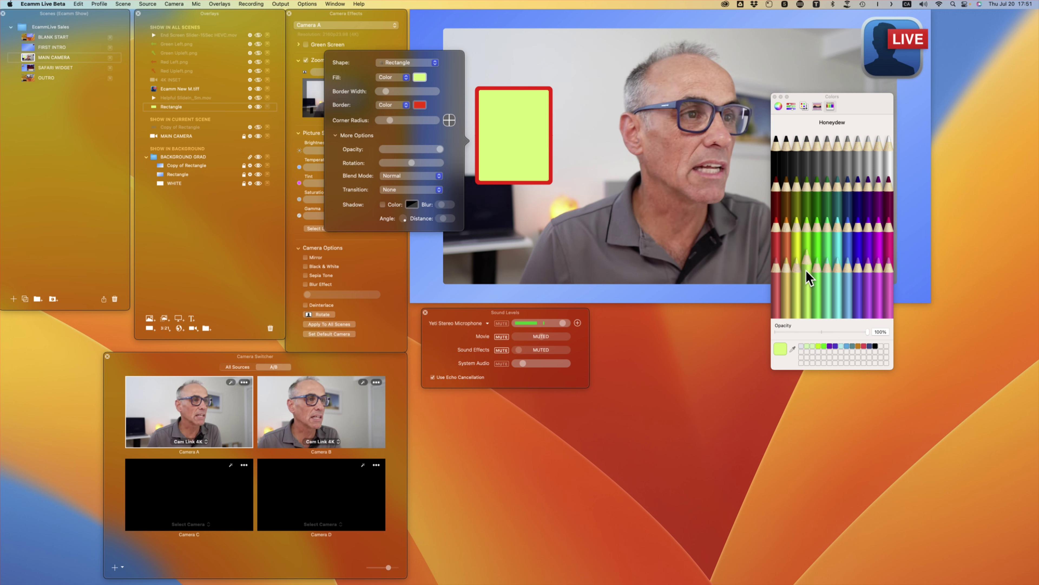
pyautogui.click(808, 249)
pyautogui.click(819, 248)
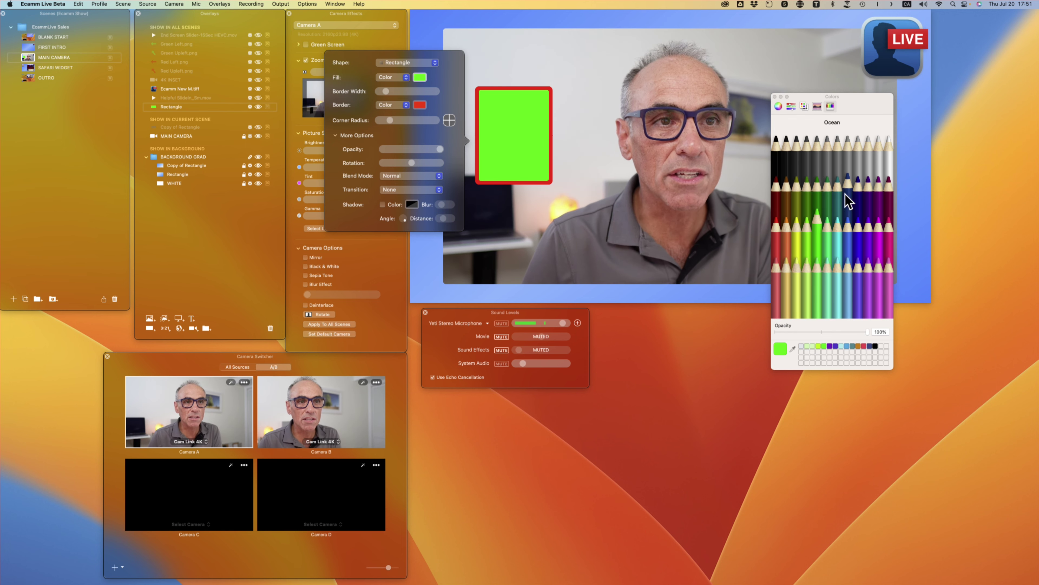
pyautogui.click(787, 196)
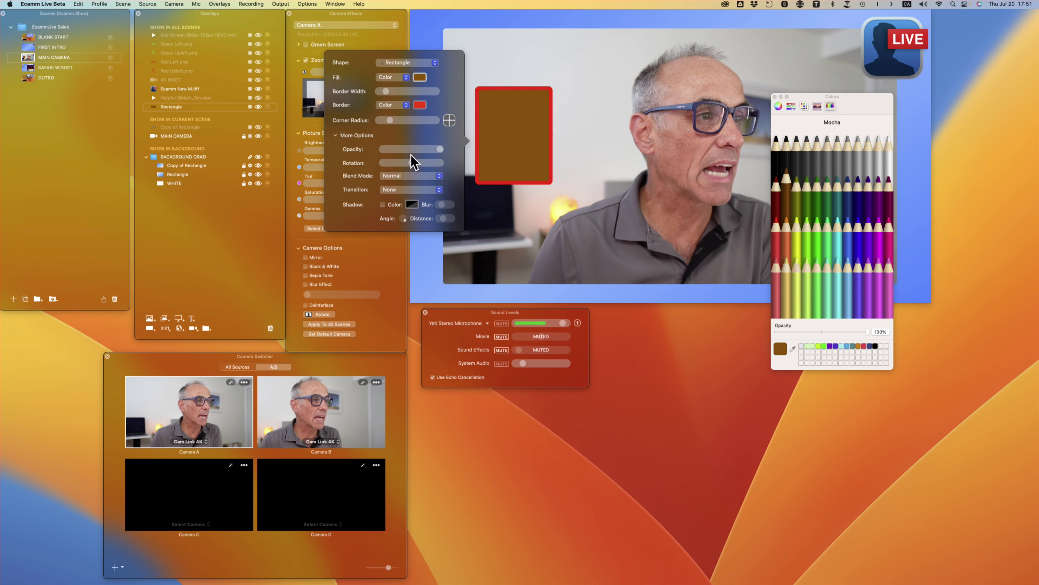
pyautogui.moveTo(410, 163); pyautogui.dragTo(411, 164)
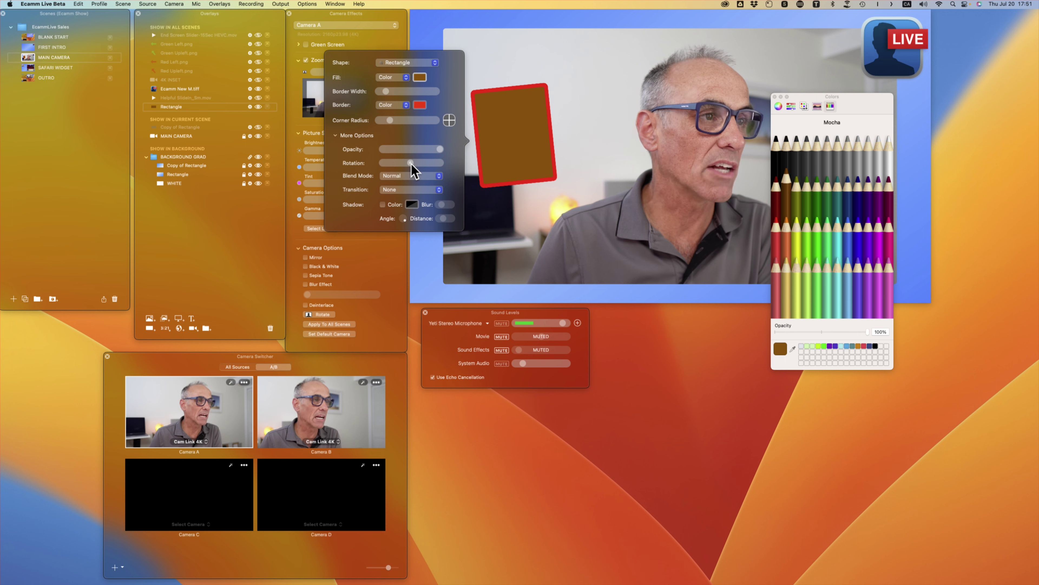
# Change the rectangle's fill to a Gradient angled with brown at the upper left and blue at the lower right, and hide the overlay
pyautogui.click(406, 77)
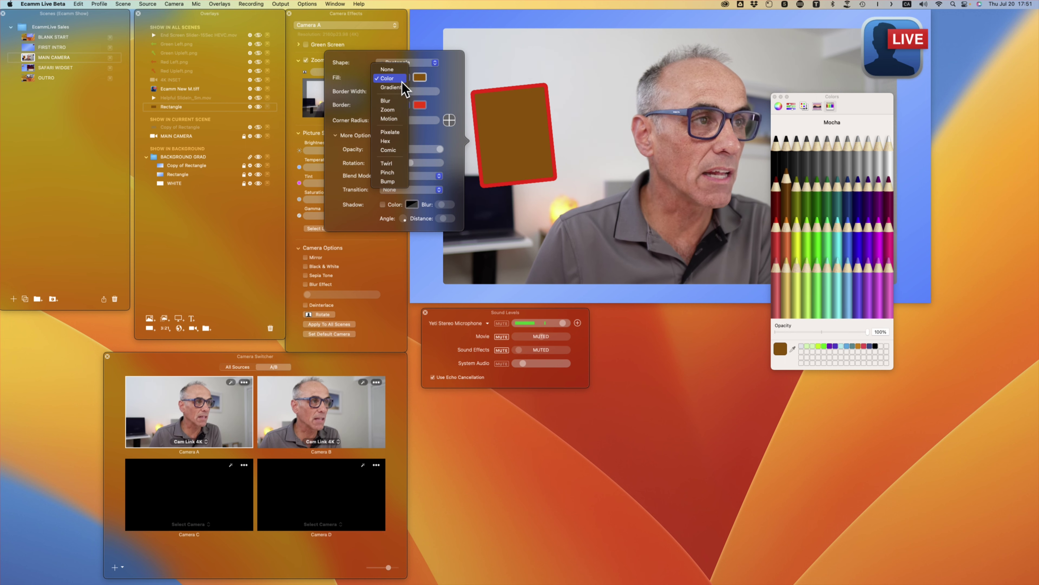
pyautogui.click(400, 91)
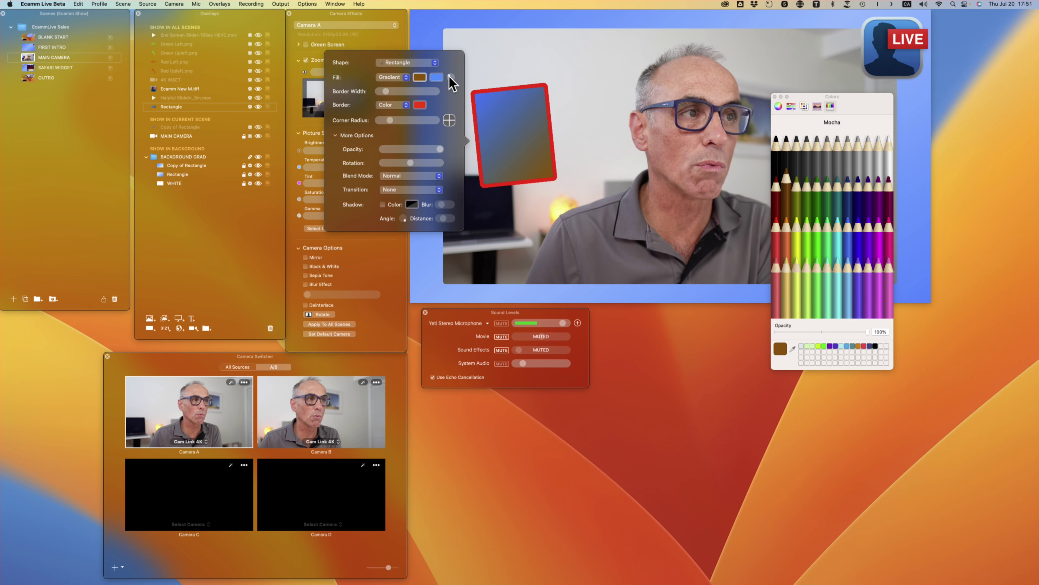
pyautogui.moveTo(450, 76); pyautogui.dragTo(457, 79)
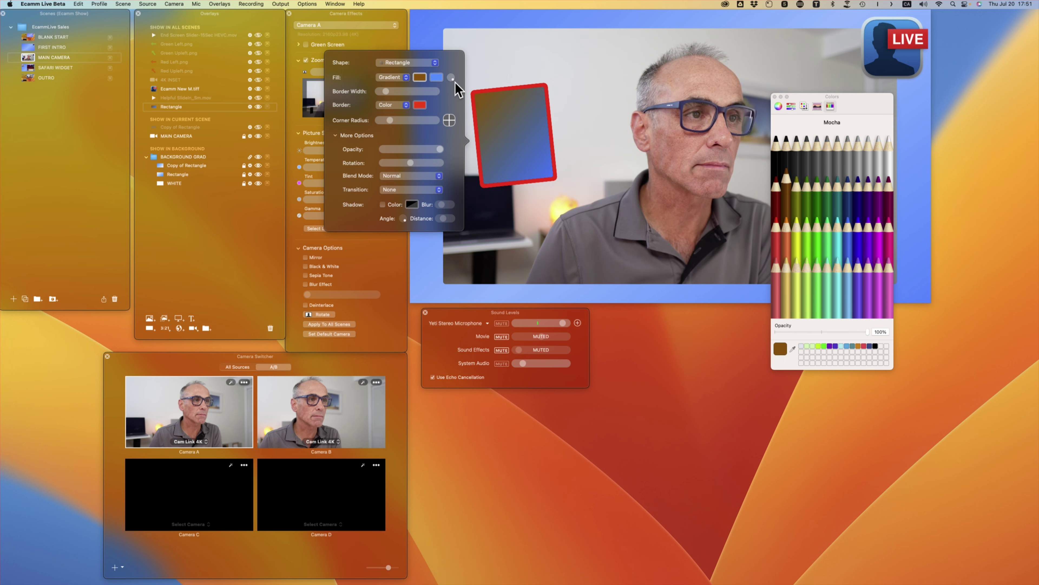
pyautogui.click(259, 107)
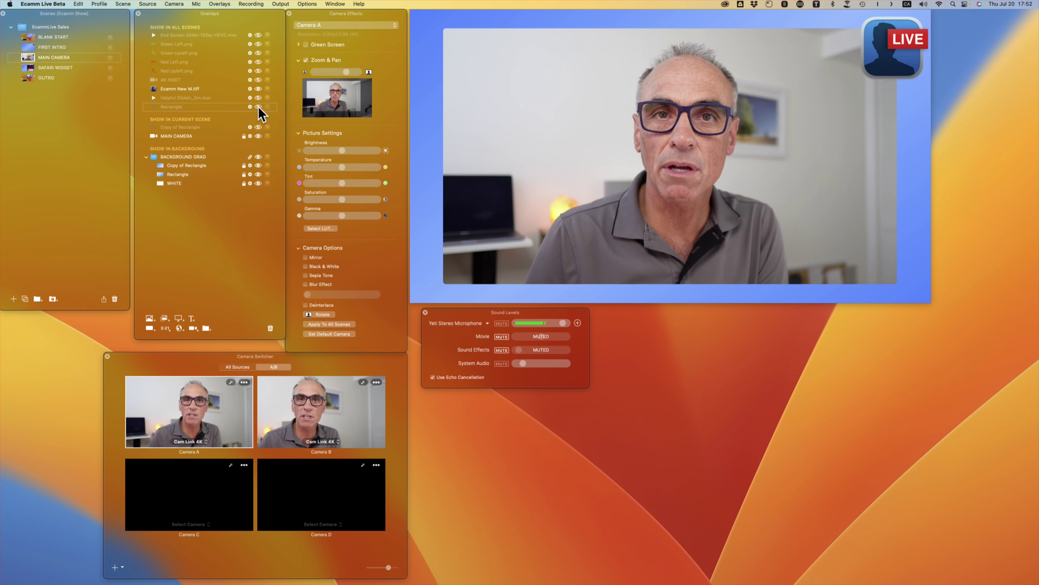